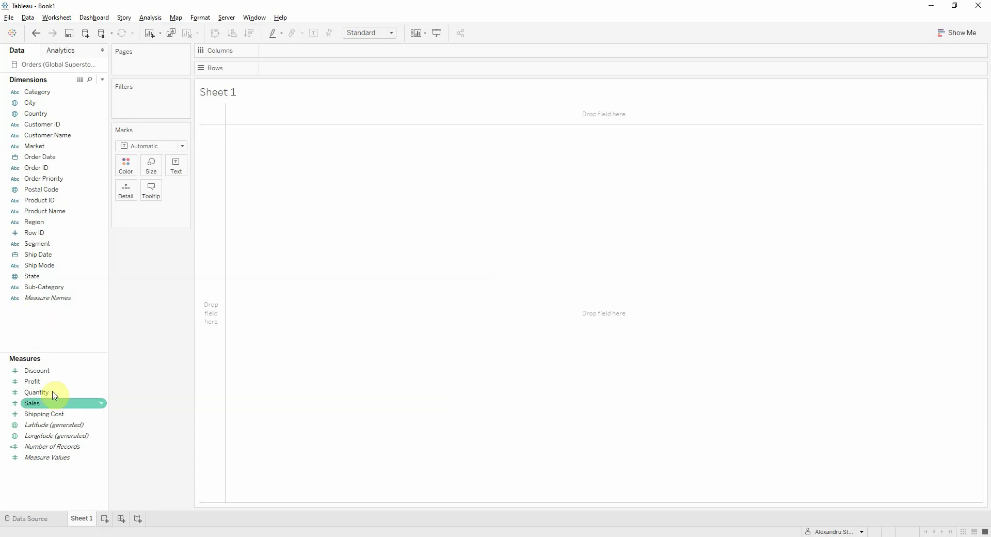
Create a calculated field named Profit Ratio with the formula SUM([Profit])/SUM([Sales]).
right_click(32, 319)
click(53, 329)
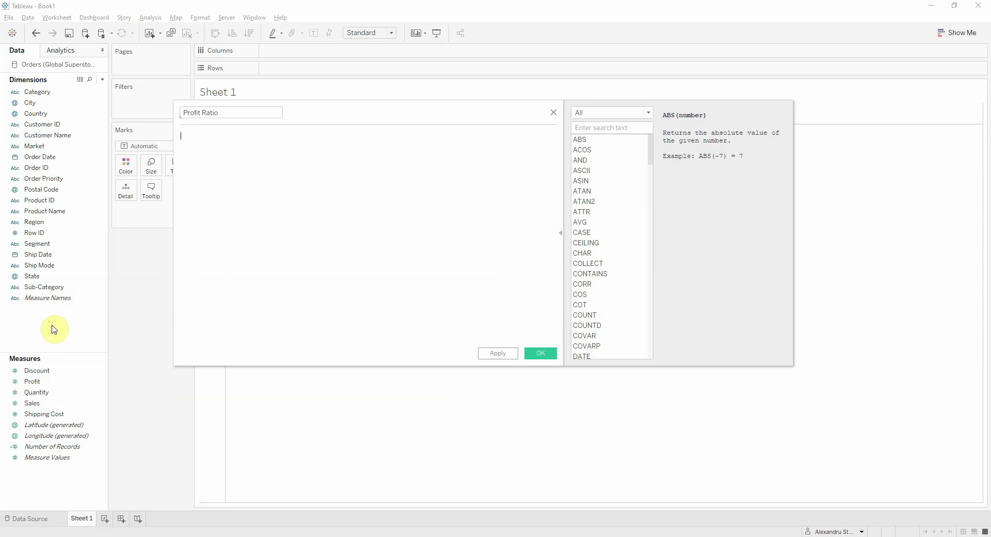
text(SUM([Profit])/su)
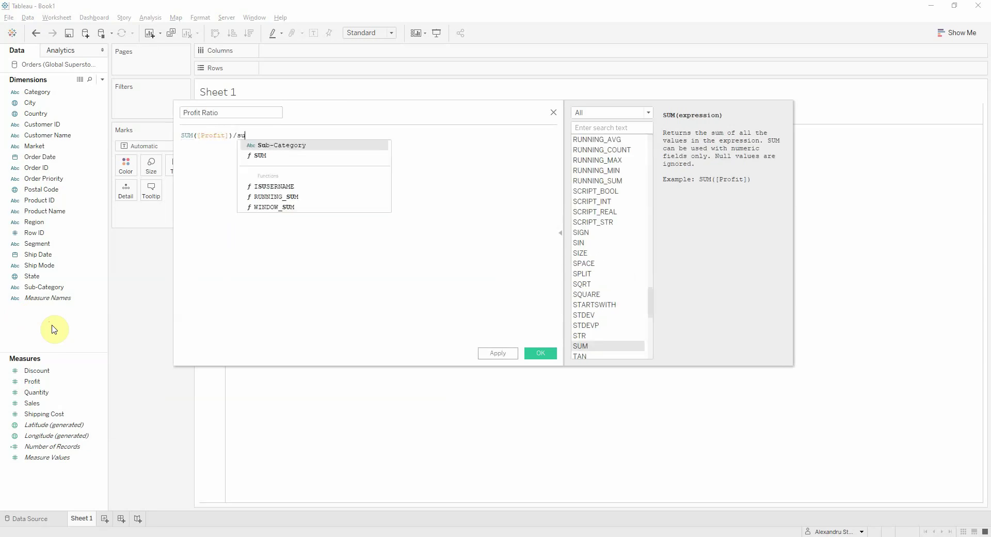
text(m([Sales]))
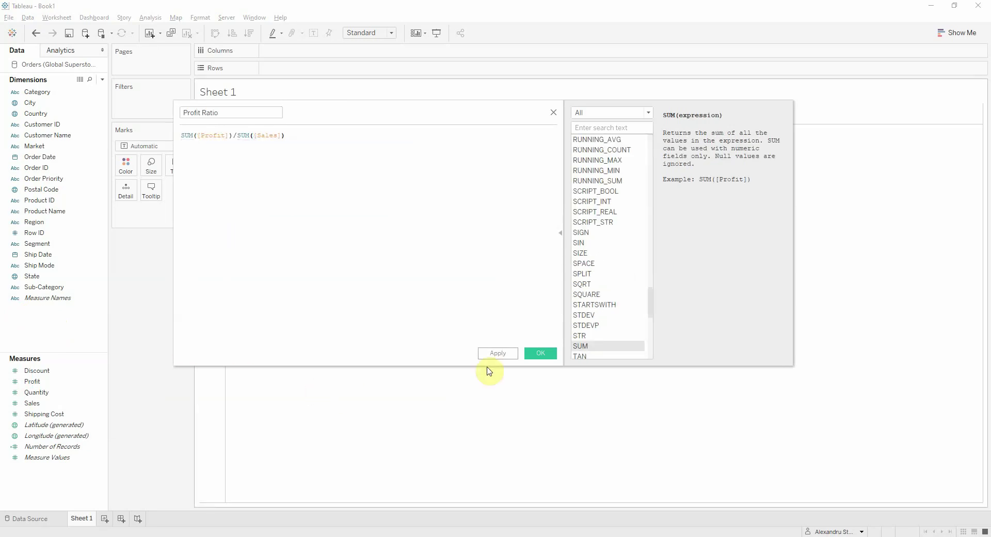
click(523, 356)
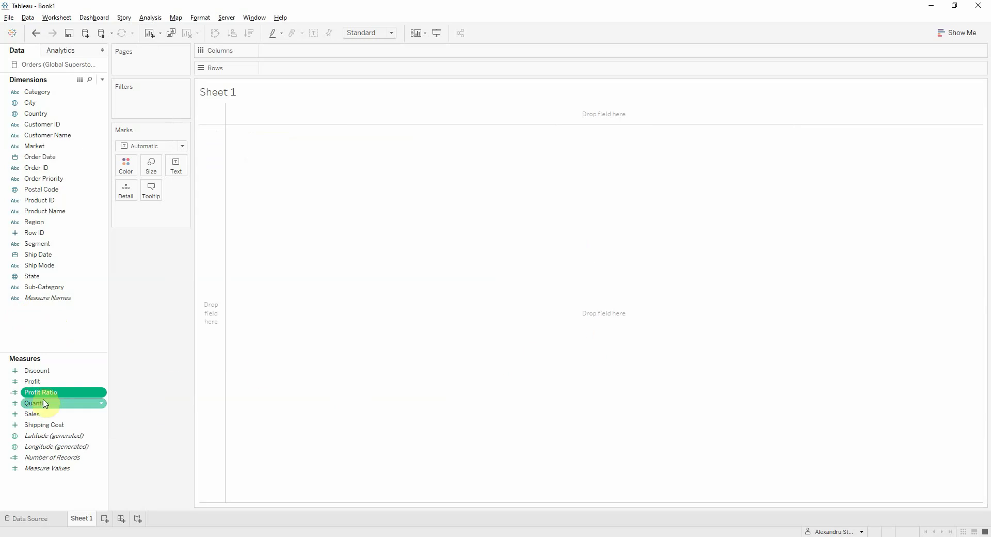
Plot Profit Ratio on the rows against the average Discount on the columns.
drag(38, 396, 270, 78)
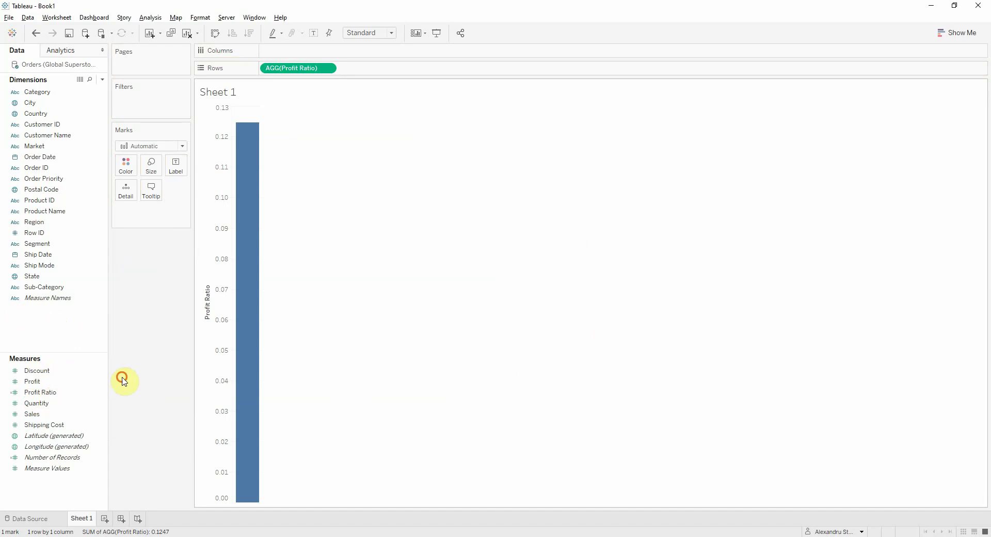
click(41, 373)
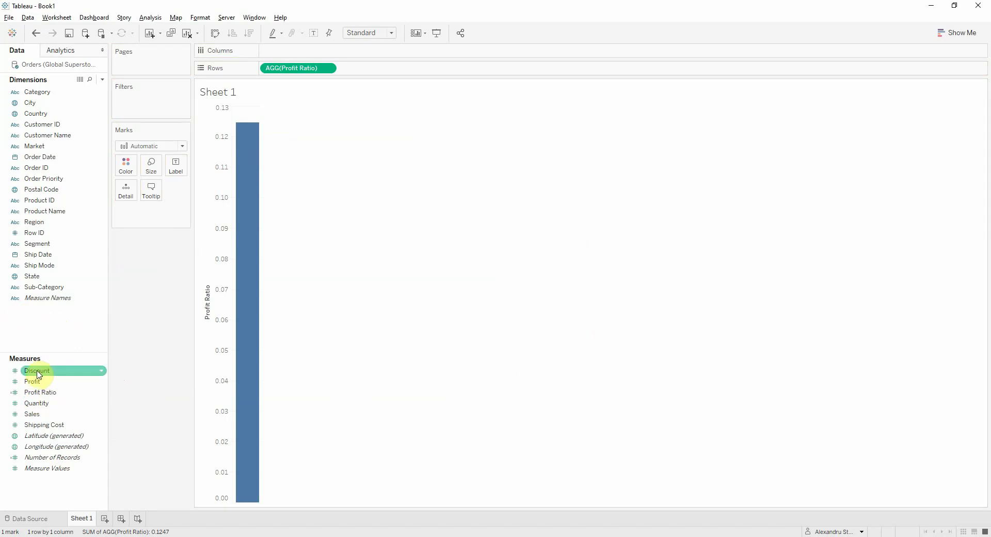
drag(38, 373, 273, 56)
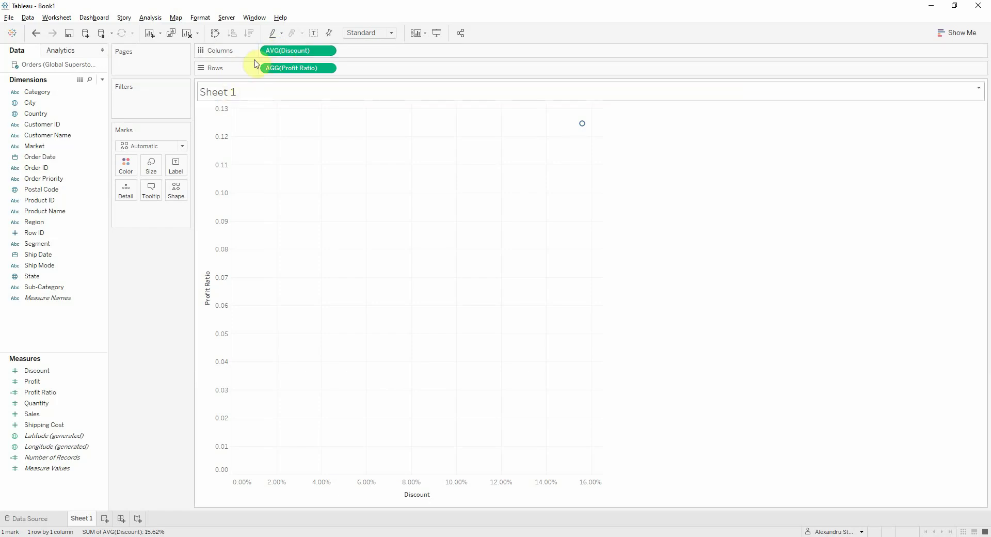
right_click(289, 53)
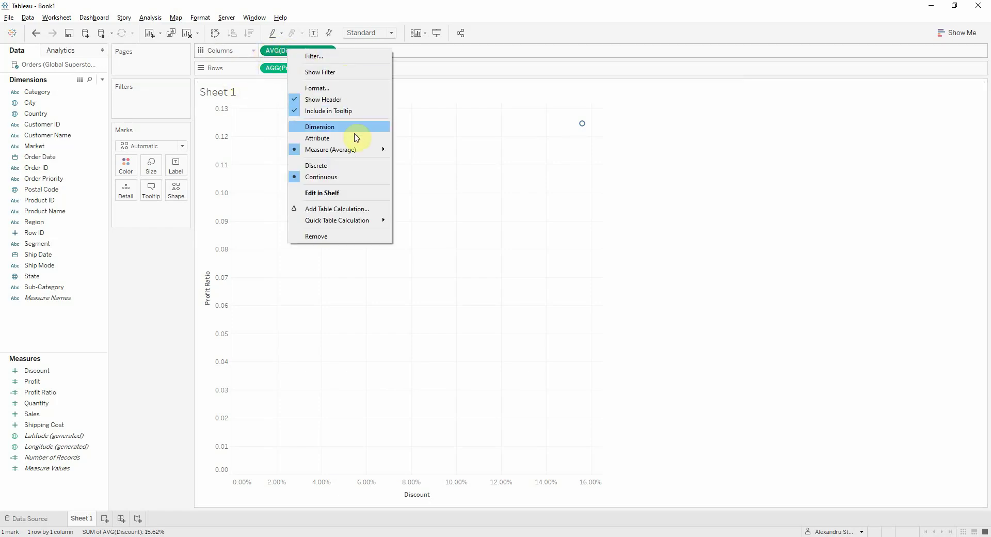
mouse_move(351, 149)
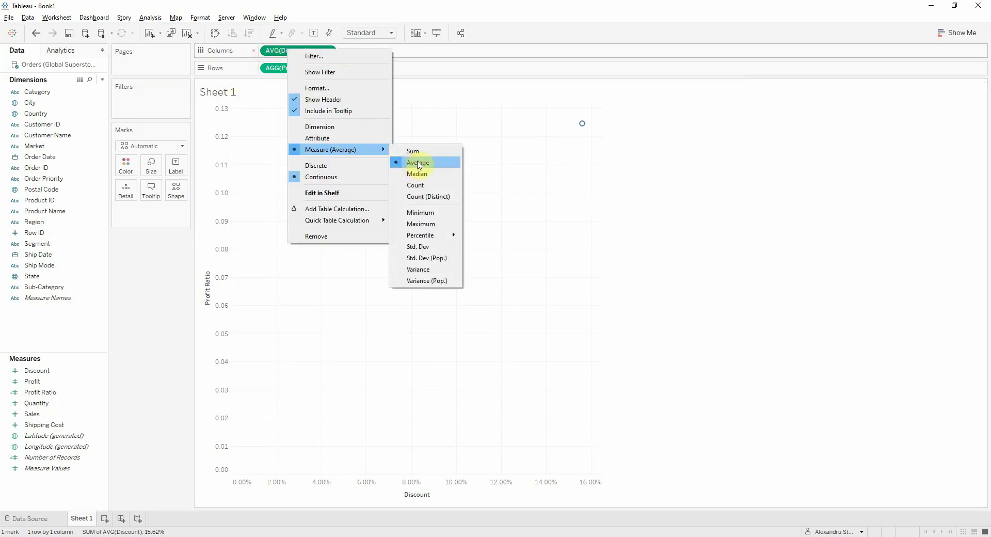
click(460, 96)
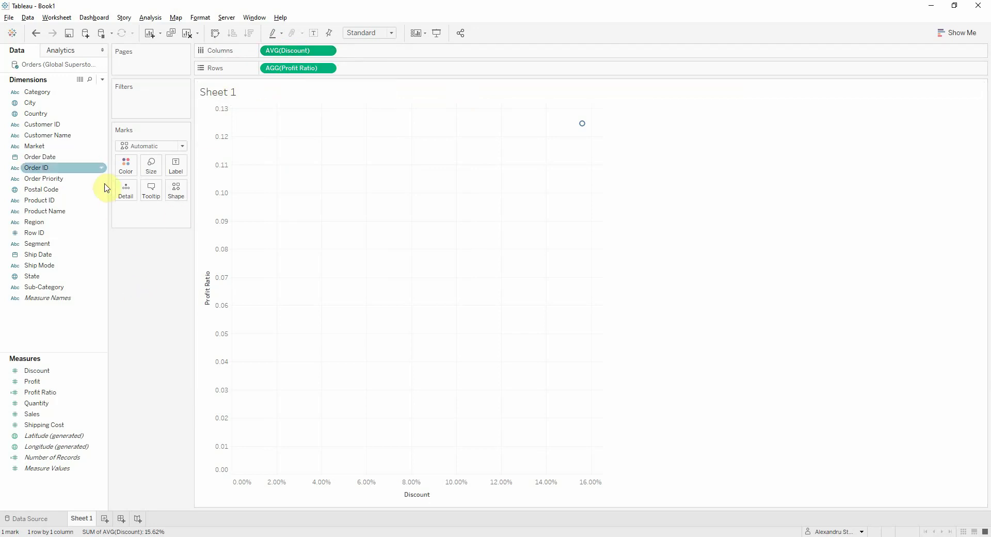
Break the scatter plot down by Customer Name as detail and fit it to Entire View.
drag(38, 135, 127, 191)
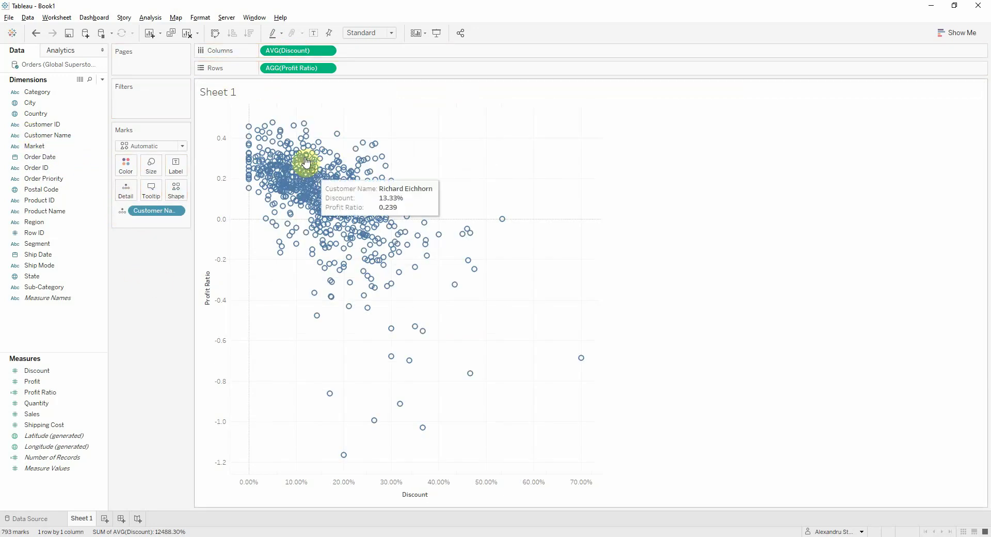
click(369, 35)
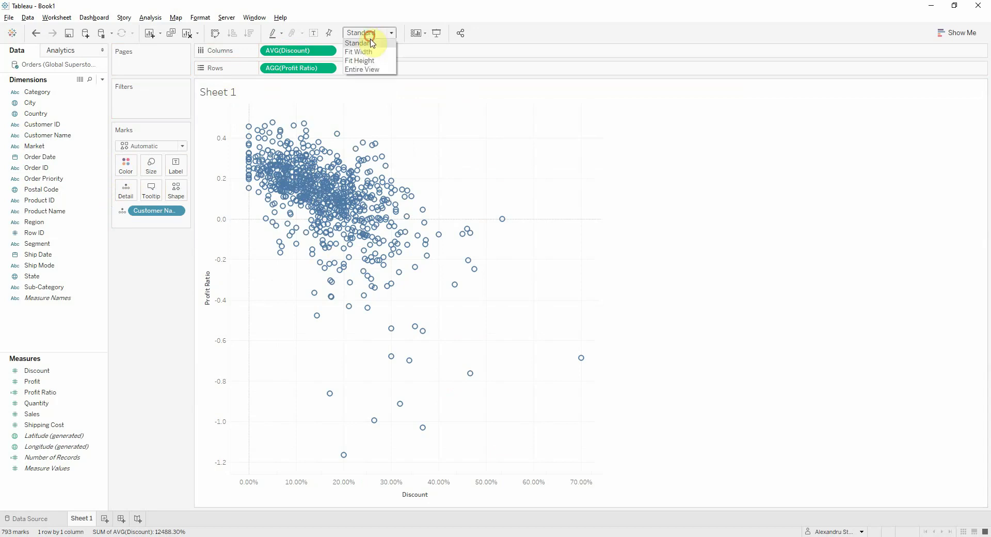
click(373, 69)
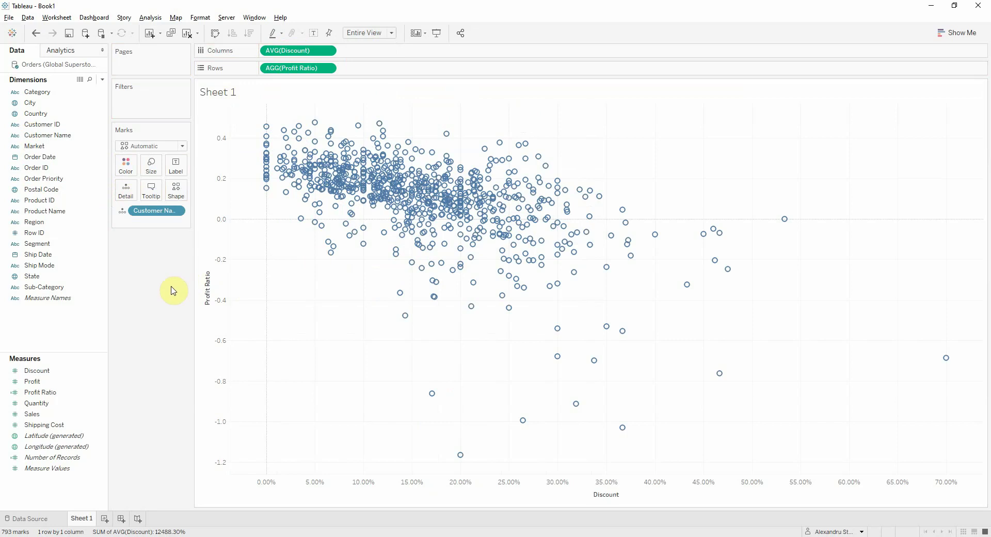
Size the marks by Sales, change the mark type to Circle and enlarge the circles.
drag(41, 414, 148, 234)
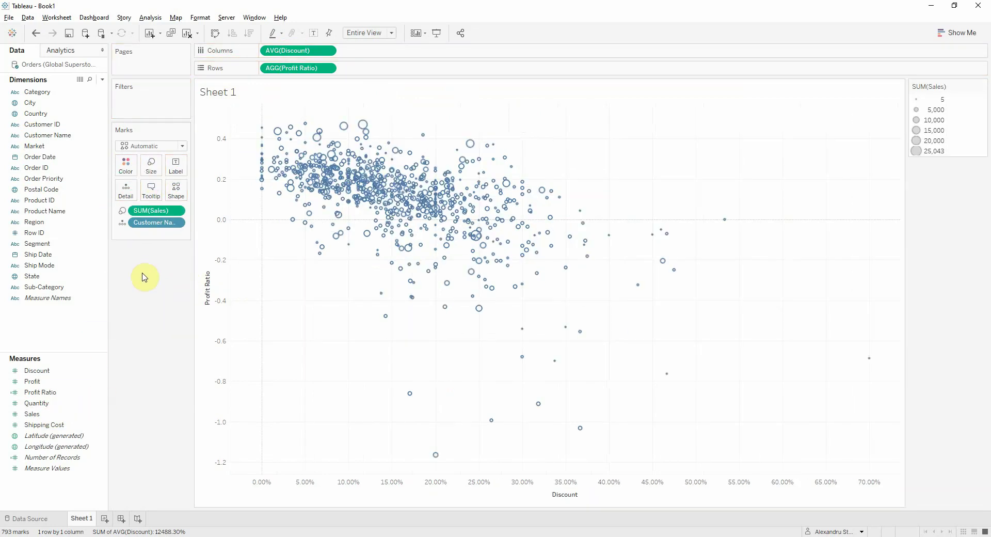
click(133, 149)
click(139, 214)
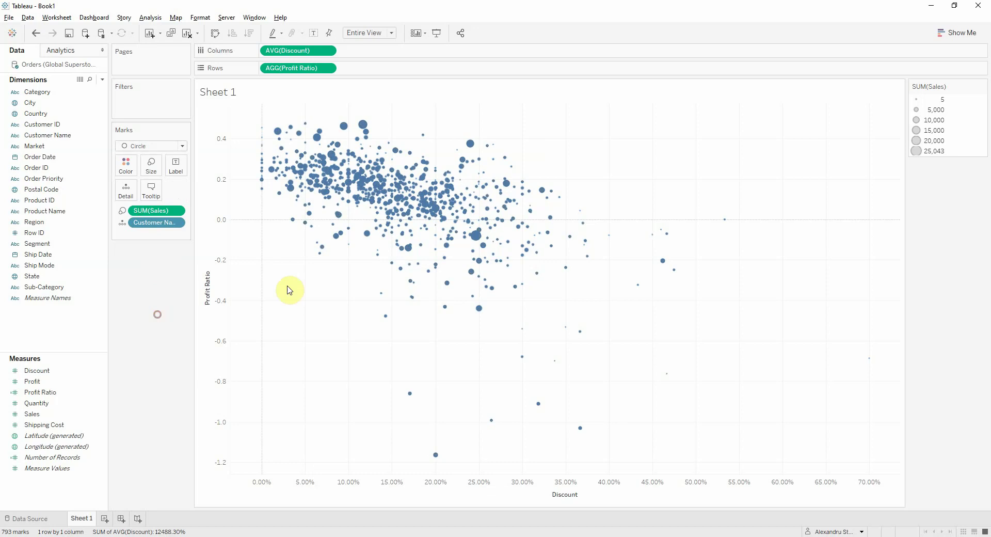
click(151, 165)
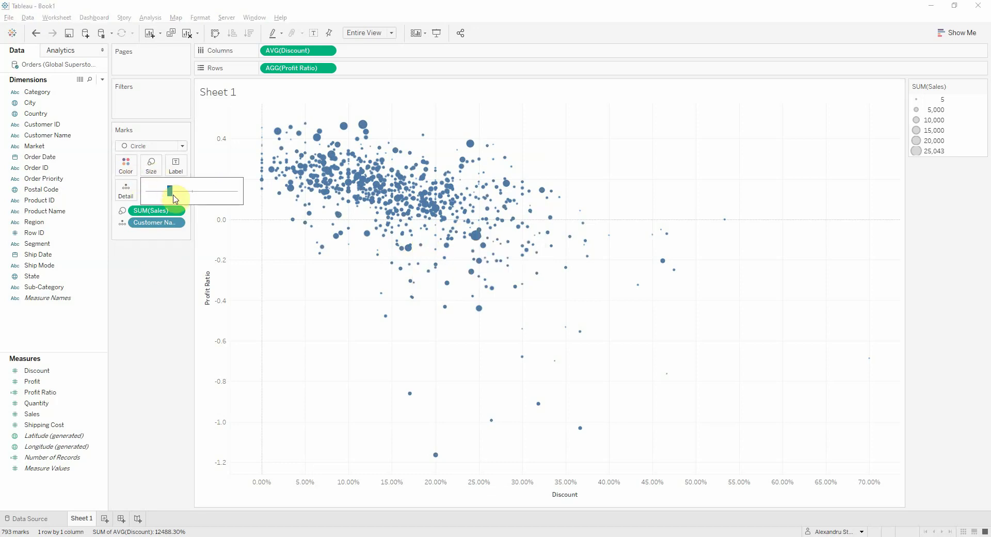
drag(191, 198, 216, 234)
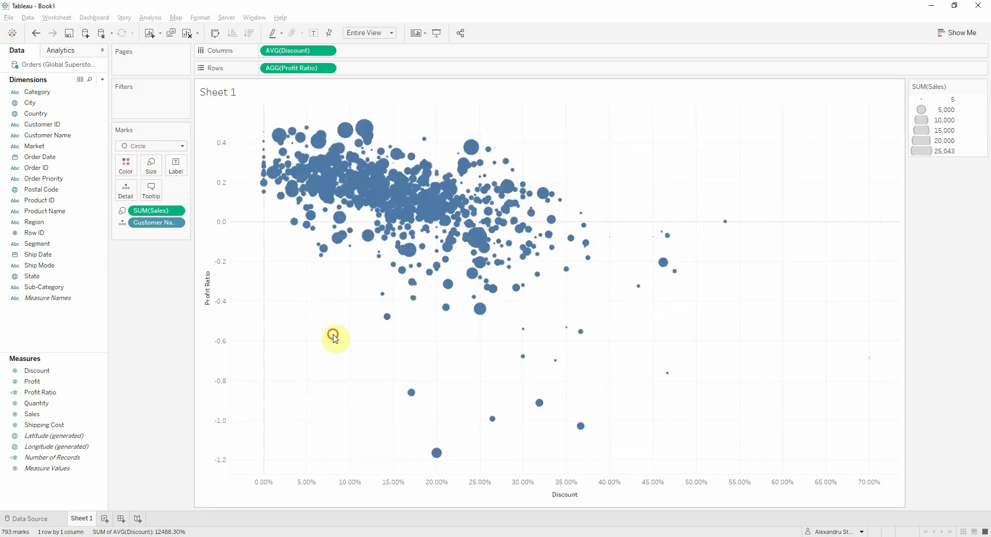
Lower the opacity of the circles and try selecting a group of marks around 25% discount.
click(125, 165)
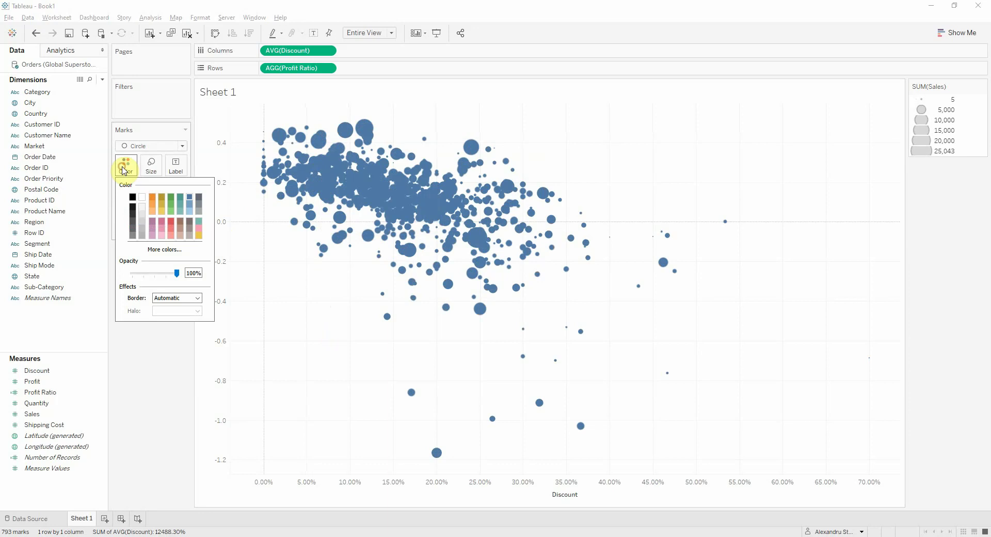
click(146, 345)
click(132, 168)
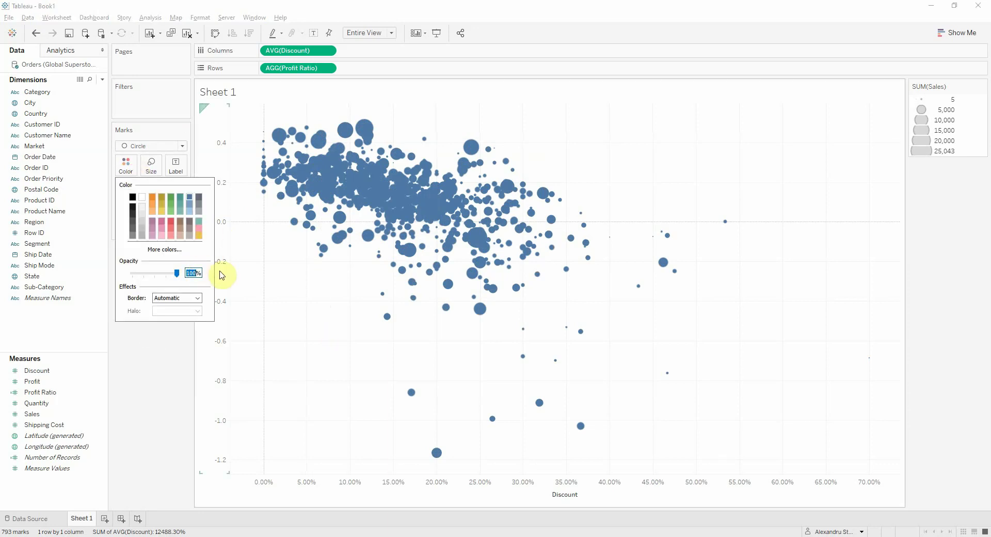
click(329, 368)
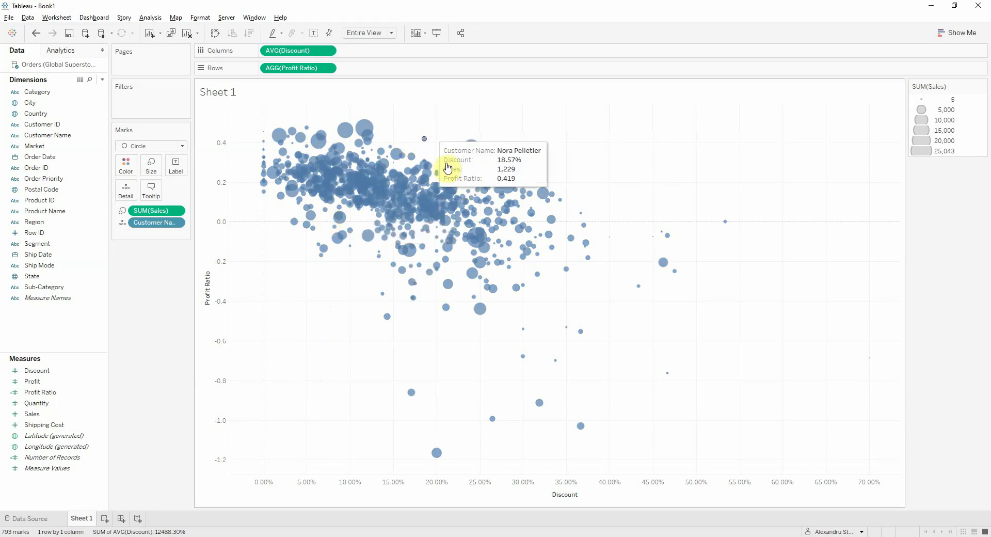
click(494, 164)
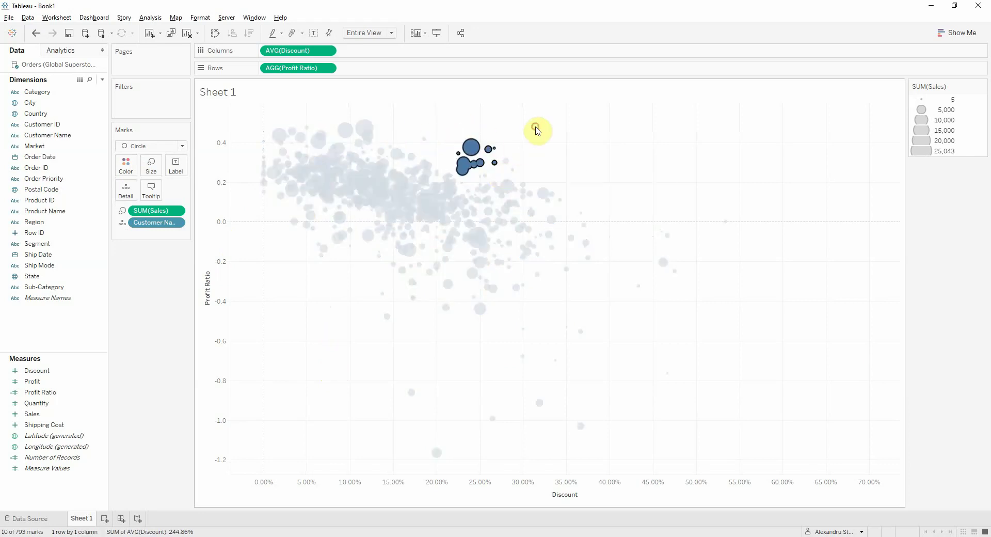
click(535, 128)
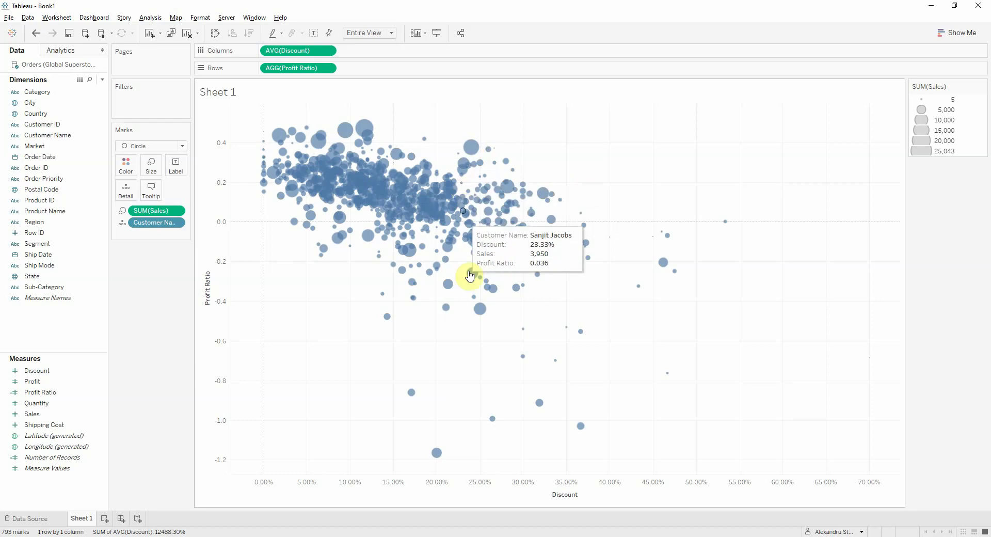
Create a set named Cohort from Customer Name containing three customers ticked near the start of the list.
right_click(42, 137)
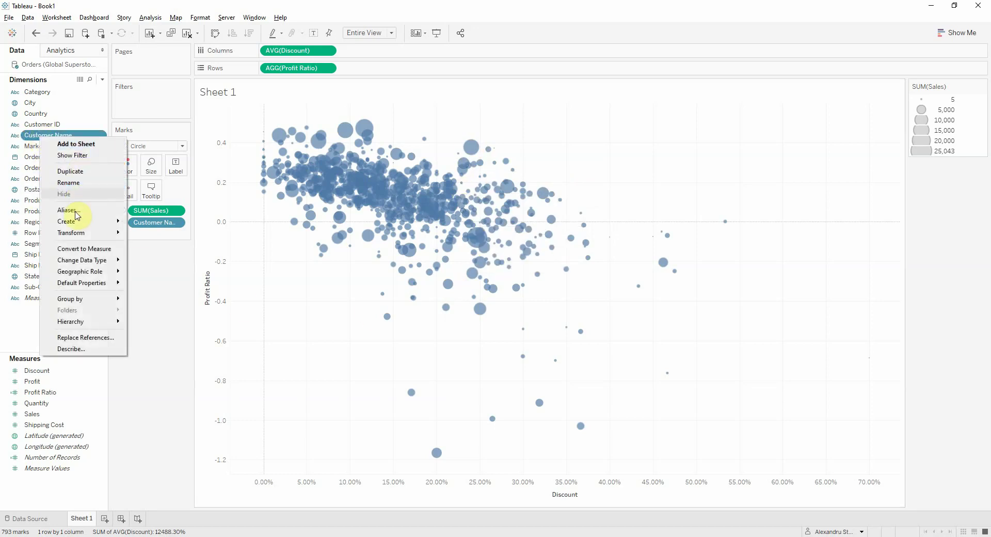
mouse_move(67, 221)
click(148, 245)
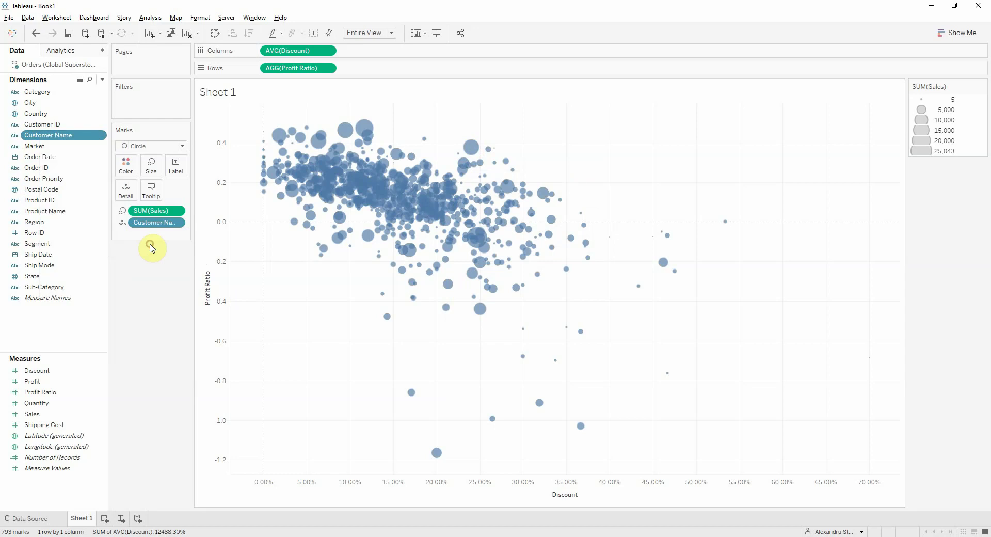
click(430, 141)
key(ctrl+a)
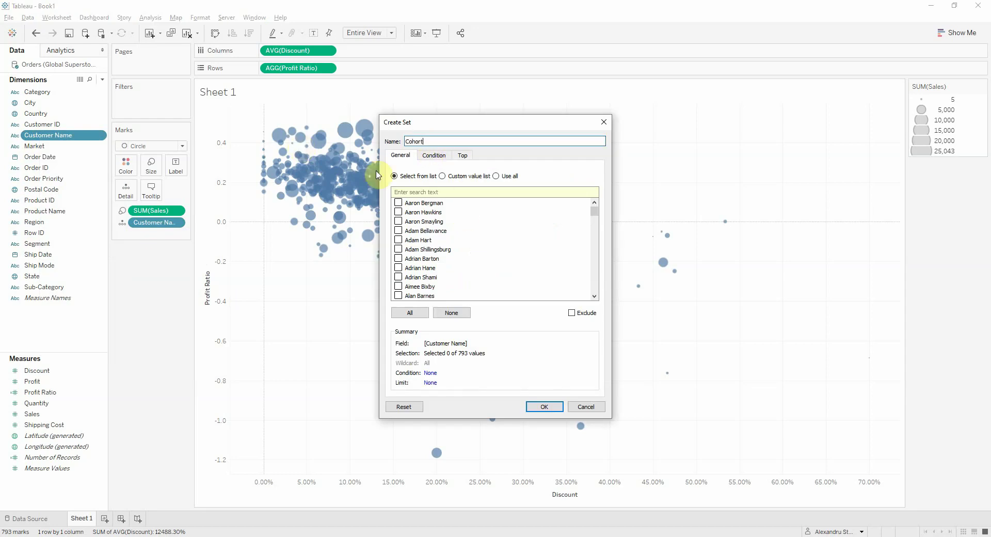
click(398, 250)
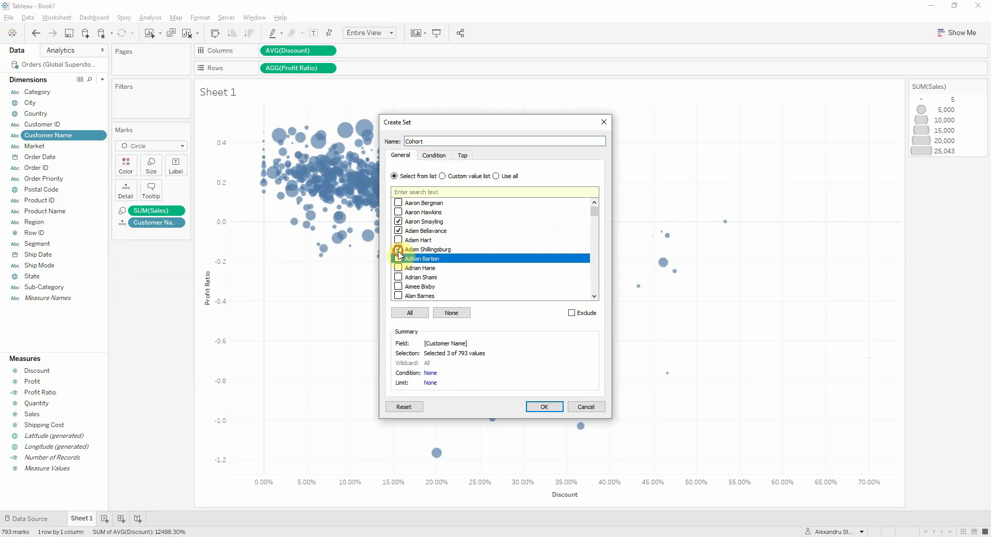
click(537, 410)
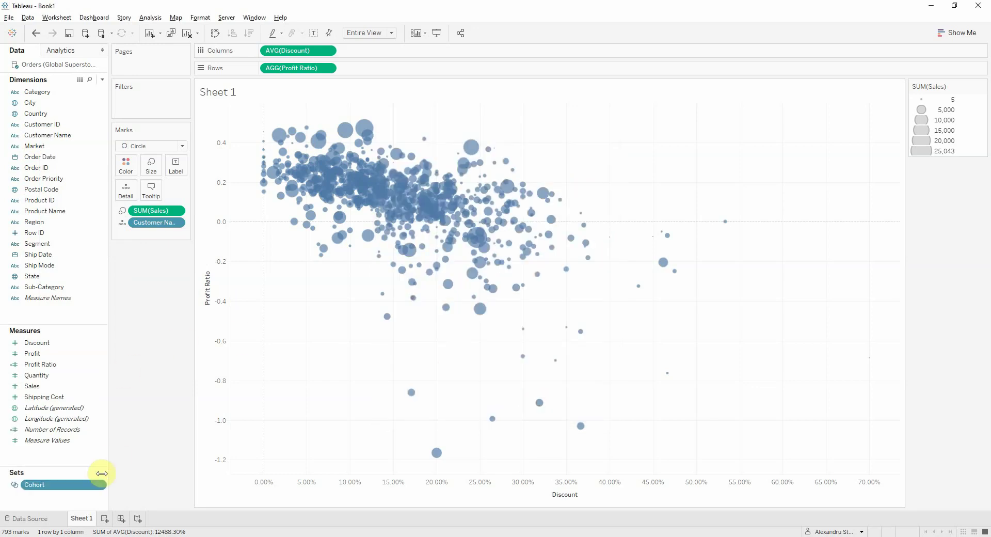
Color the circles by the Cohort set and rename the sheet as Scatter Plot.
drag(33, 484, 126, 165)
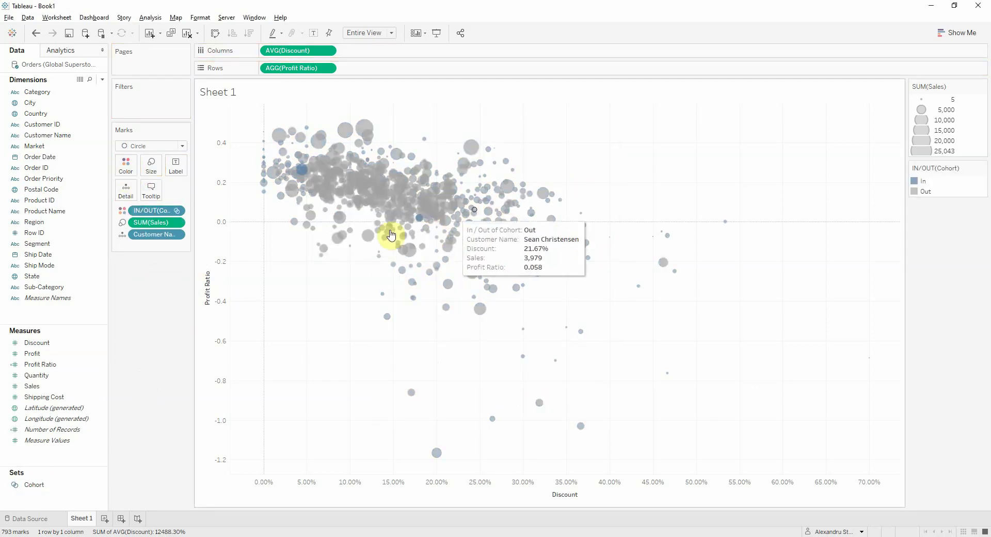
mouse_move(576, 246)
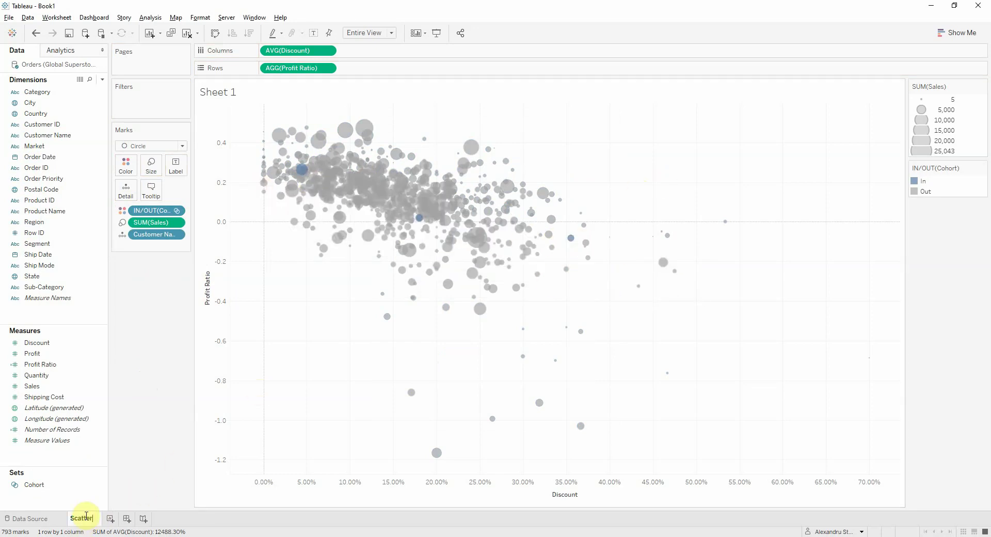
Add a new worksheet with Cohort in/out membership followed by Customer Name on the rows.
click(117, 519)
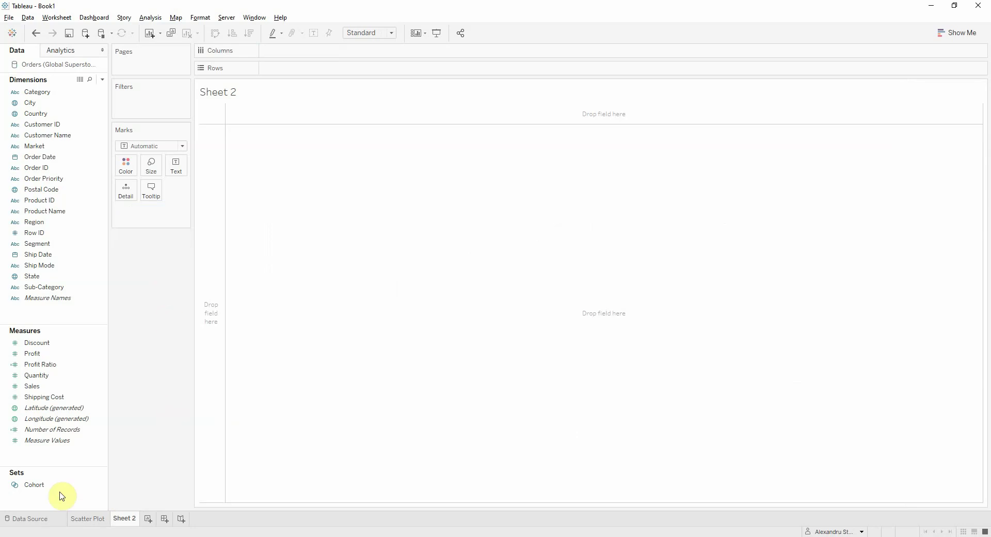
mouse_move(49, 485)
mouse_down()
mouse_move(256, 330)
mouse_move(305, 70)
mouse_up()
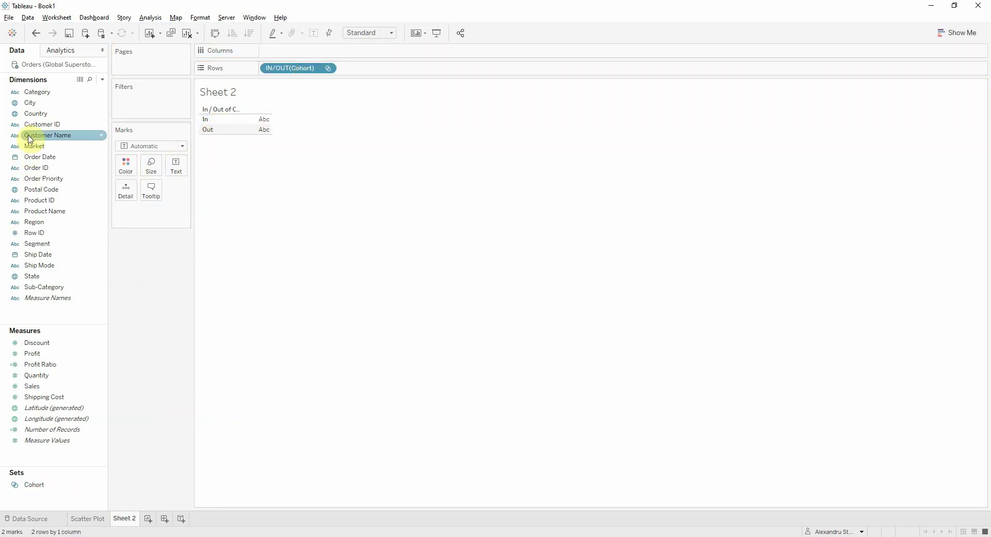
drag(31, 135, 351, 69)
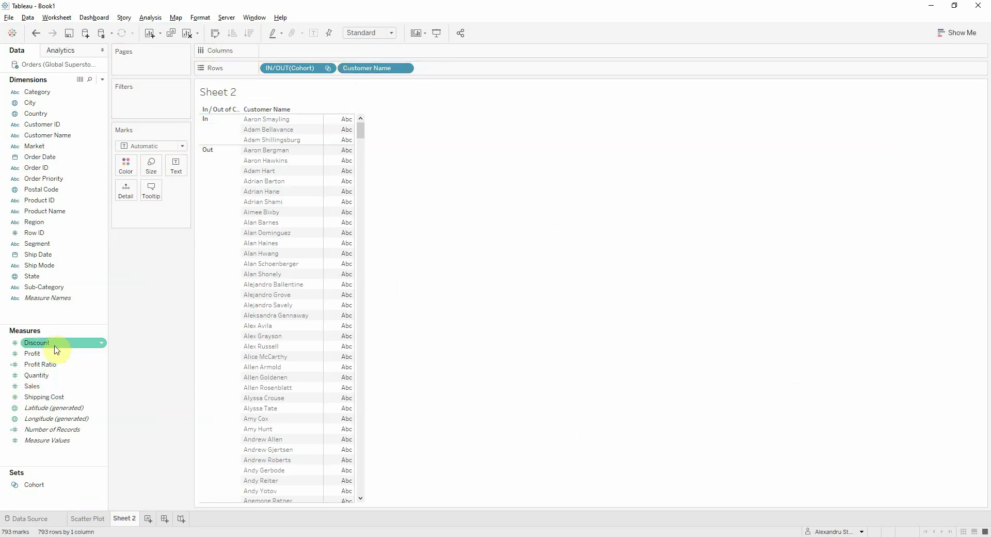
Add Profit, Profit Ratio, Sales, Quantity and Discount as measures to the customer table.
double_click(41, 354)
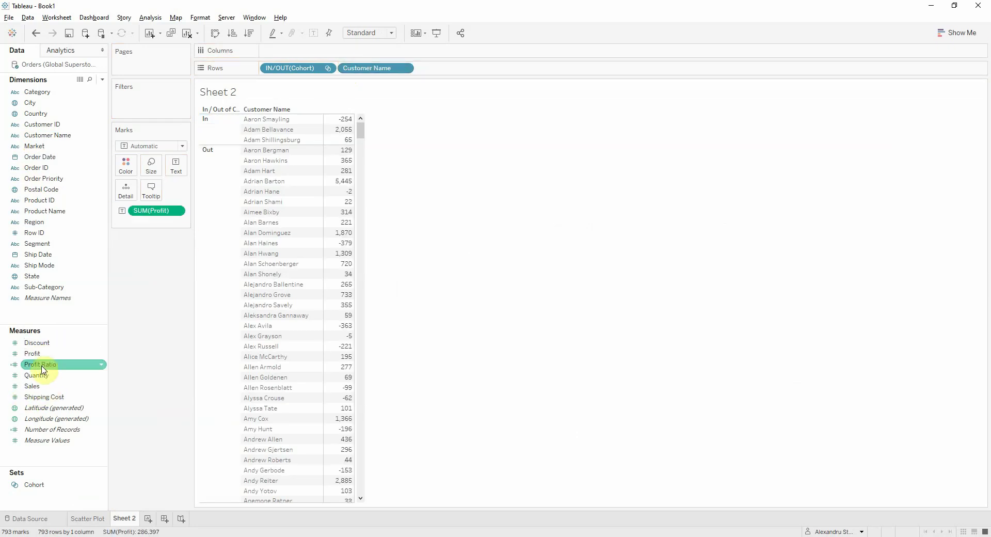
double_click(41, 387)
double_click(37, 376)
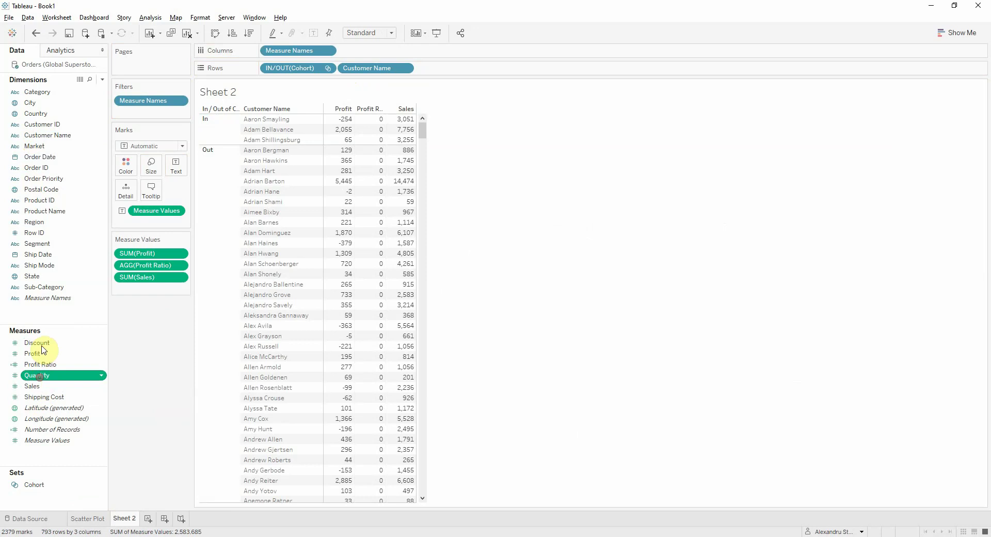
double_click(41, 343)
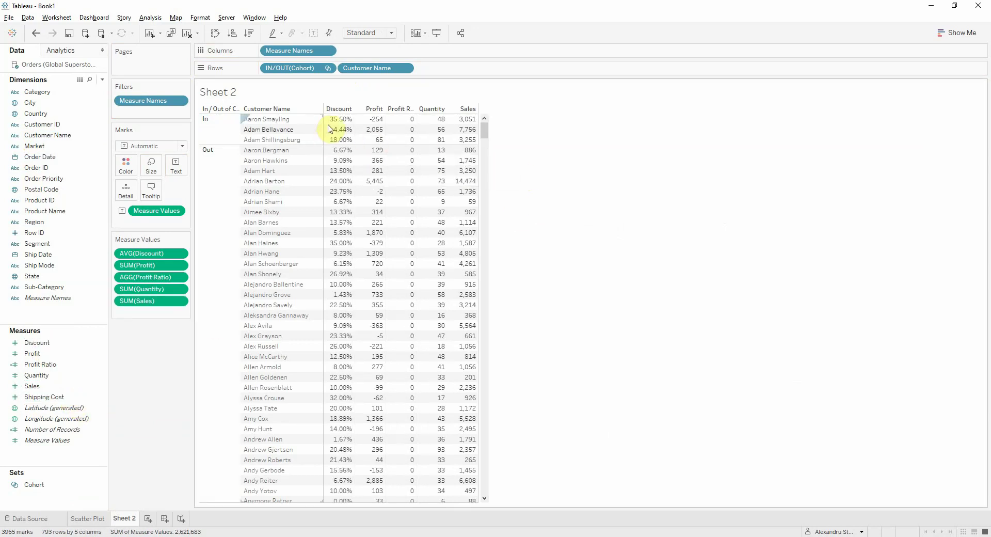
Order the measures as Profit, Profit Ratio, Sales, Quantity, Discount and set Profit Ratio's default number format to percentage.
drag(170, 254, 180, 305)
drag(154, 272, 153, 292)
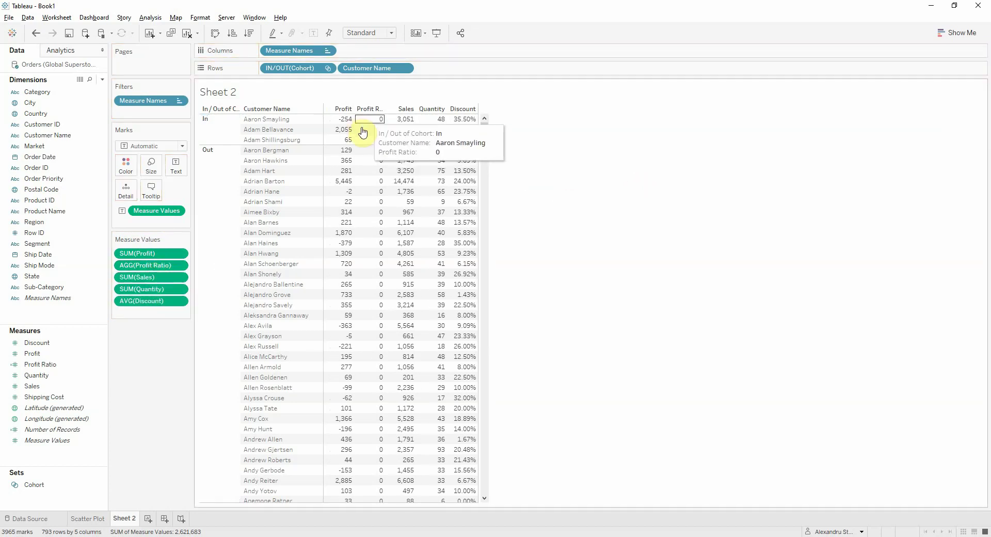
right_click(44, 364)
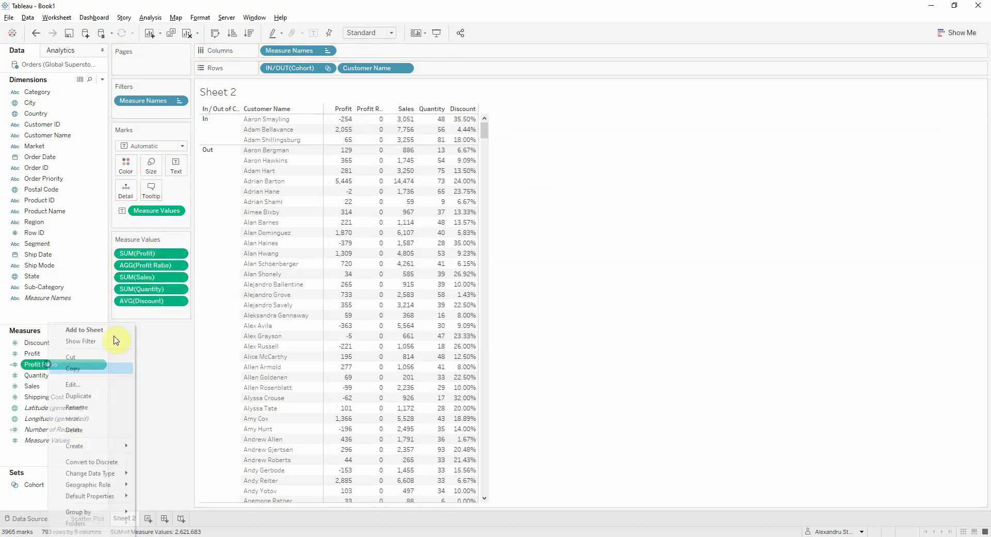
mouse_move(124, 495)
click(178, 522)
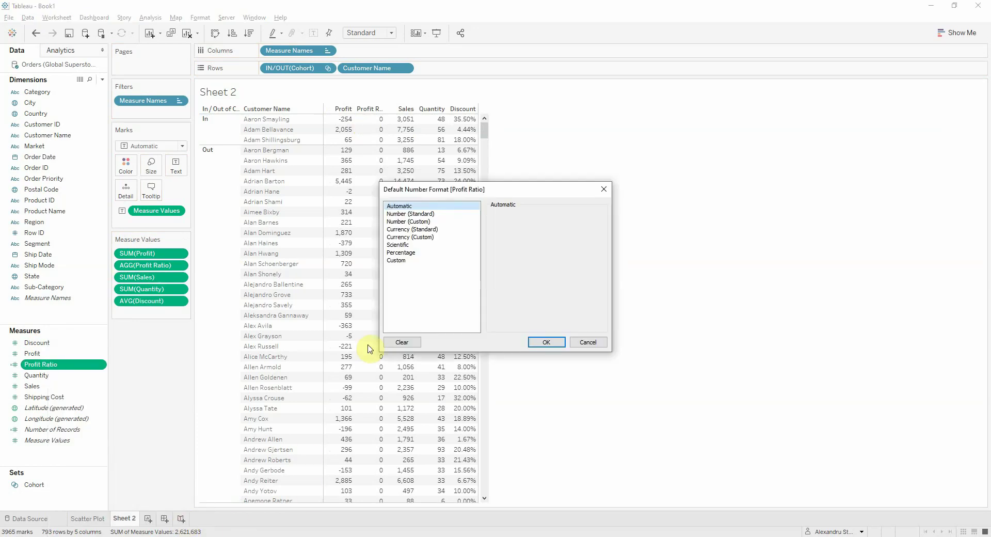
click(421, 253)
click(546, 342)
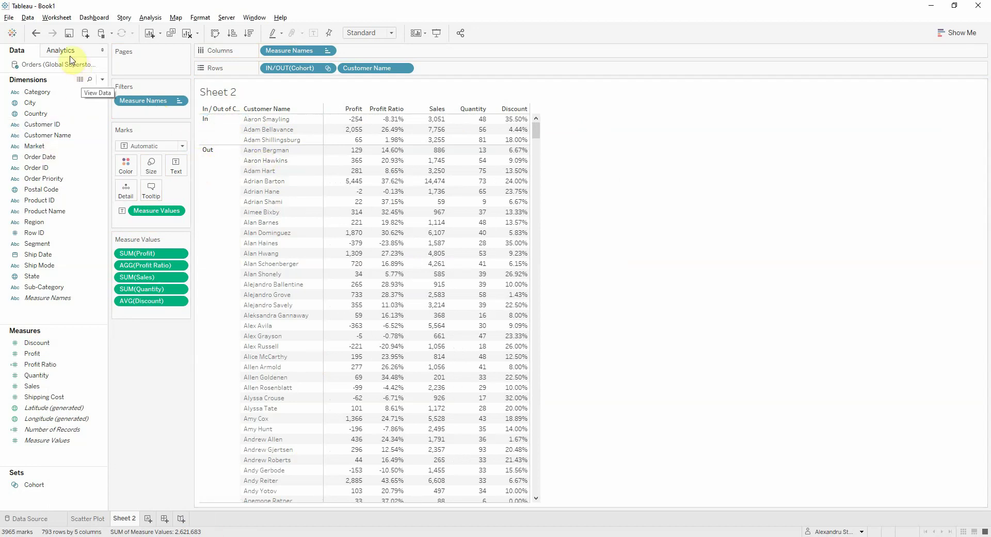
Add subtotals to the customer table and move the column totals to the top of each group.
click(95, 52)
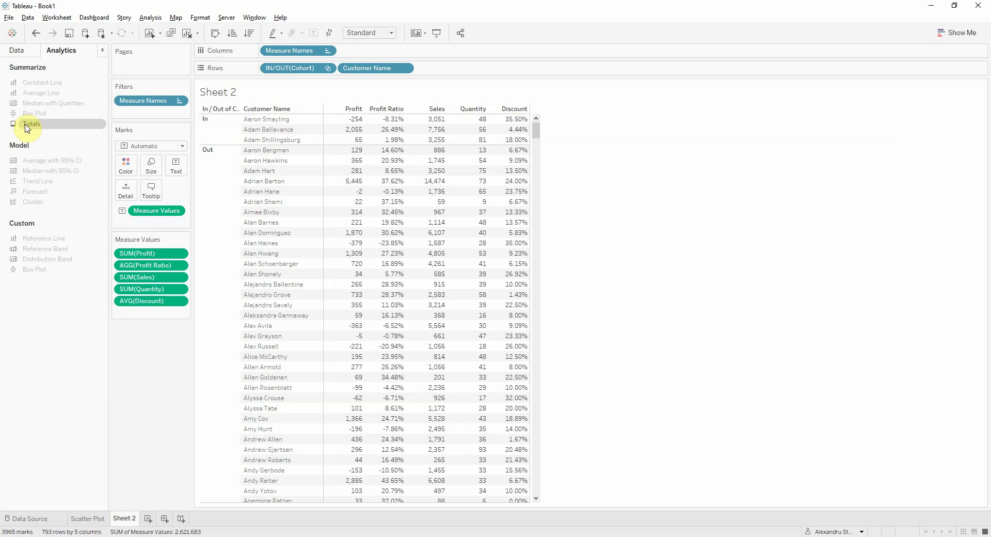
drag(27, 128, 294, 127)
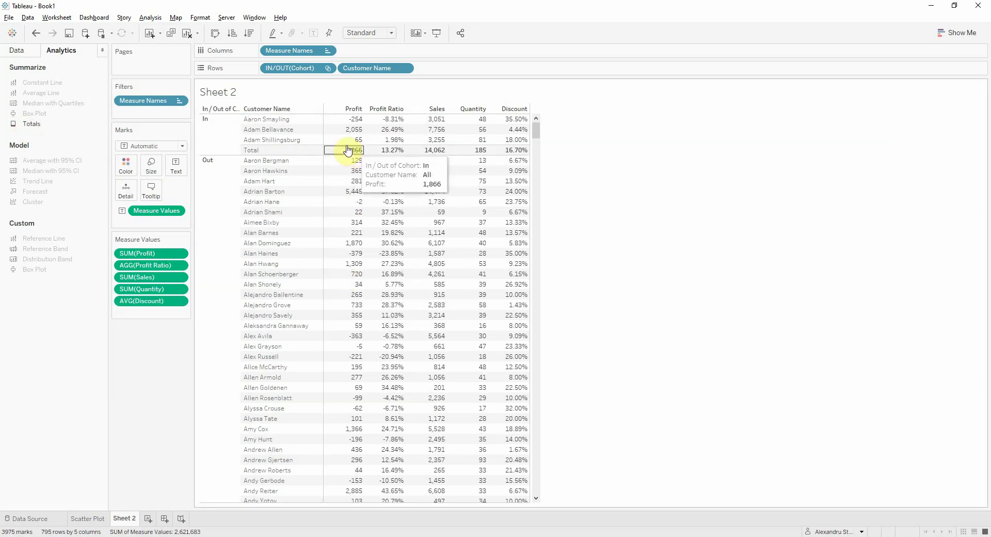
drag(336, 154, 518, 154)
click(609, 117)
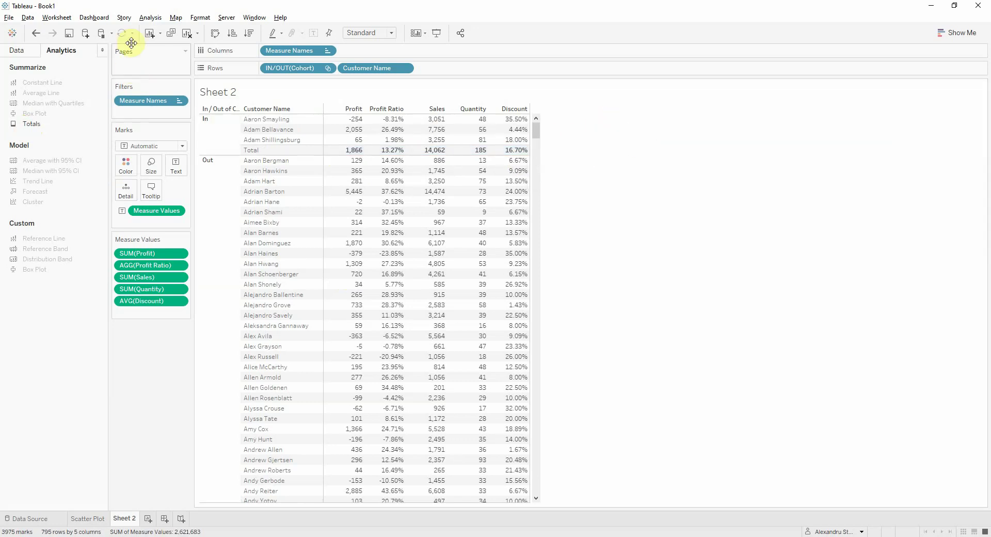
click(150, 17)
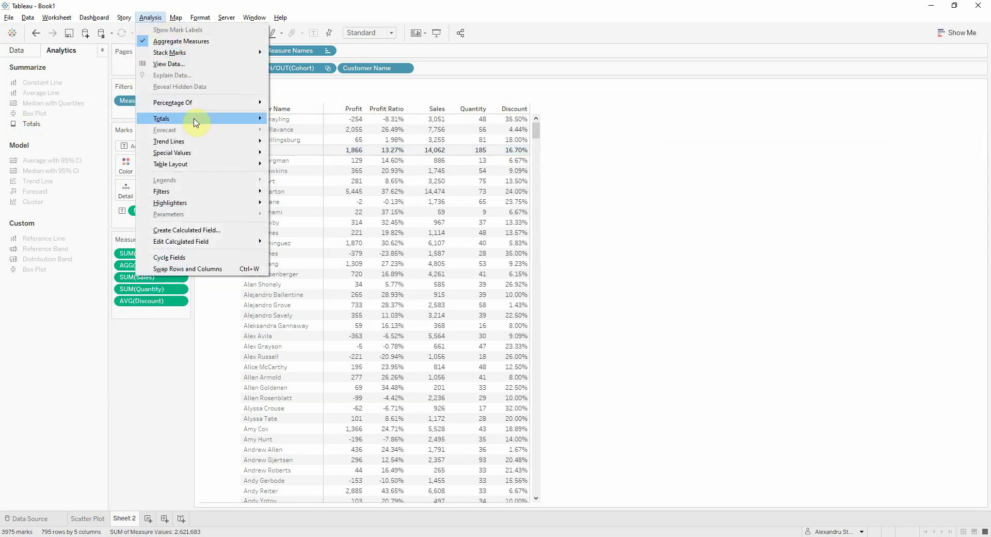
mouse_move(195, 120)
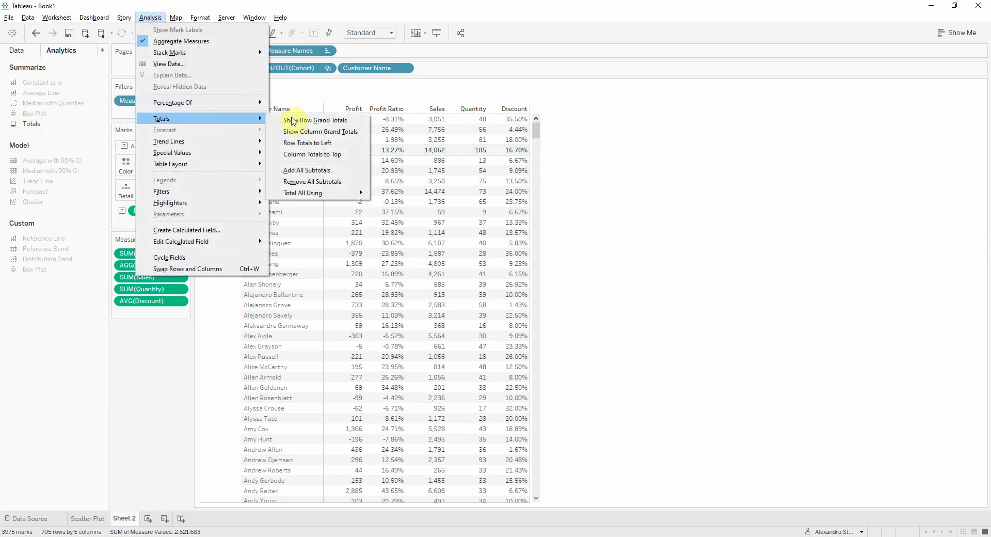
click(303, 155)
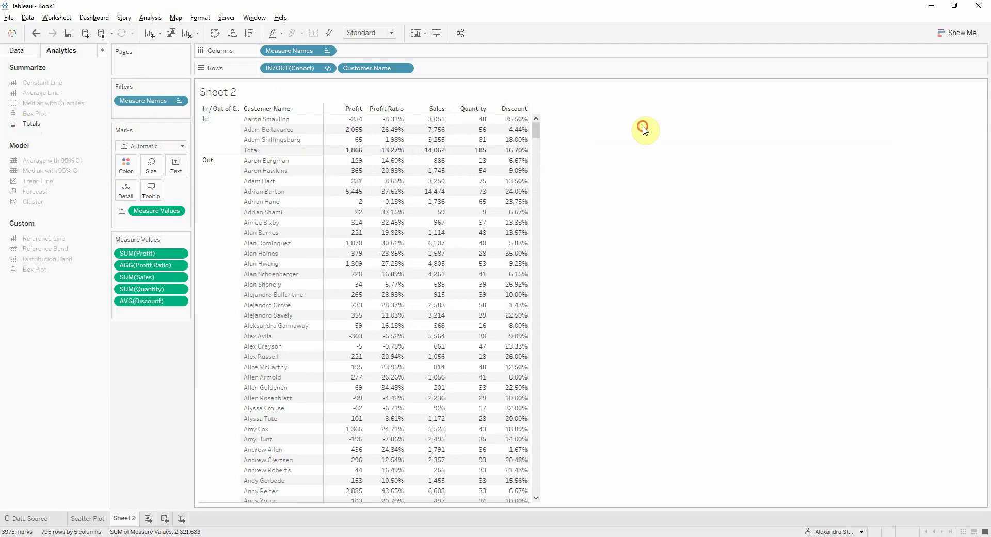
click(22, 49)
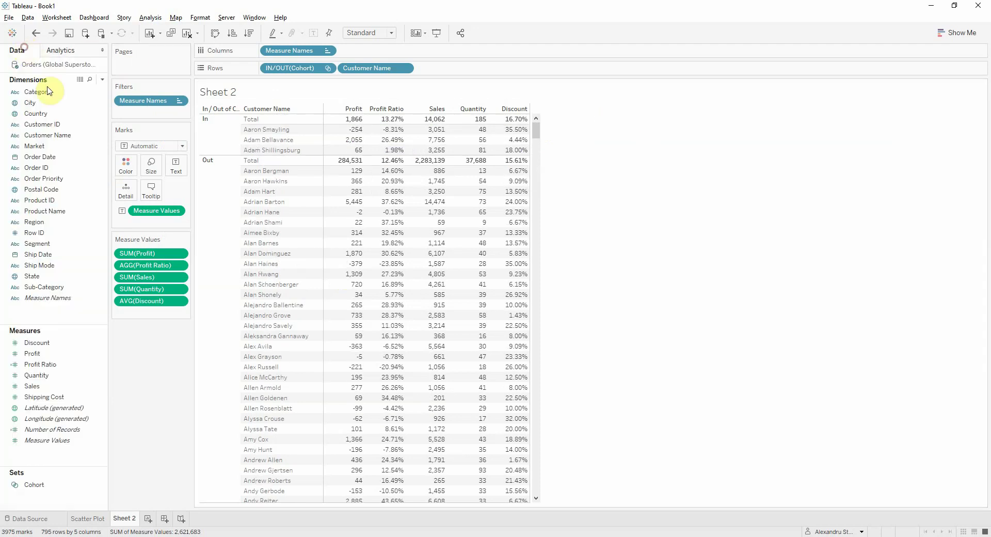
Hide the header of the Cohort in/out field and relabel the Customer Name totals as Cohort.
right_click(270, 71)
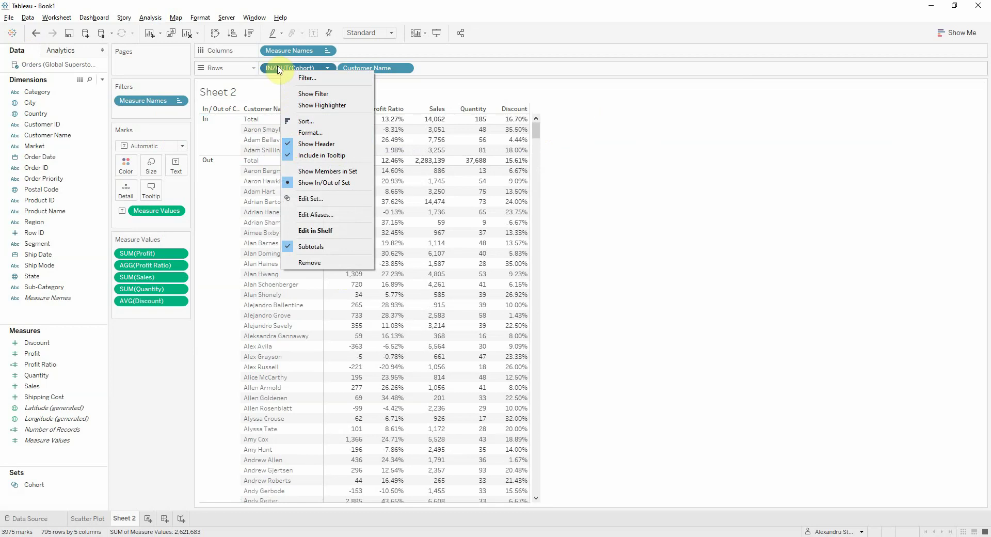
click(312, 144)
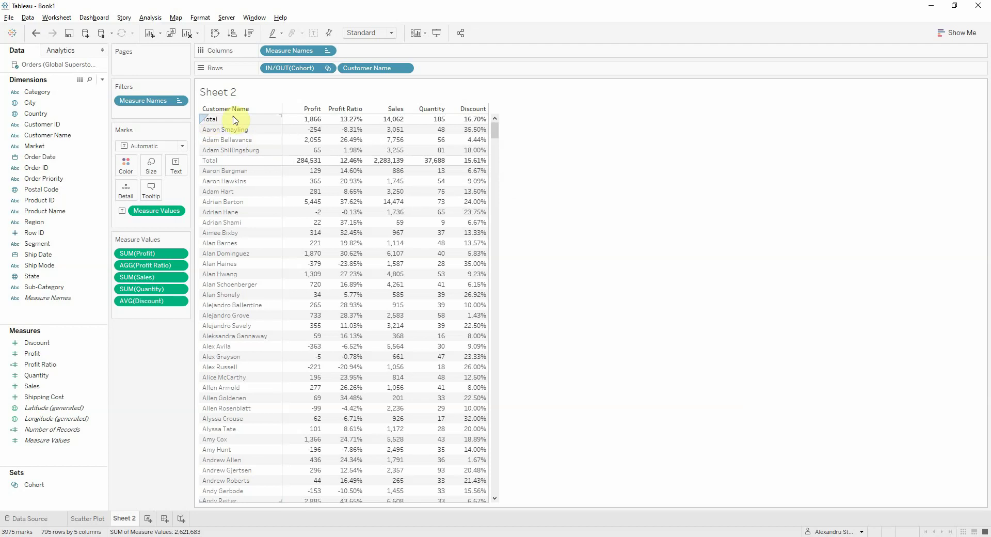
click(215, 122)
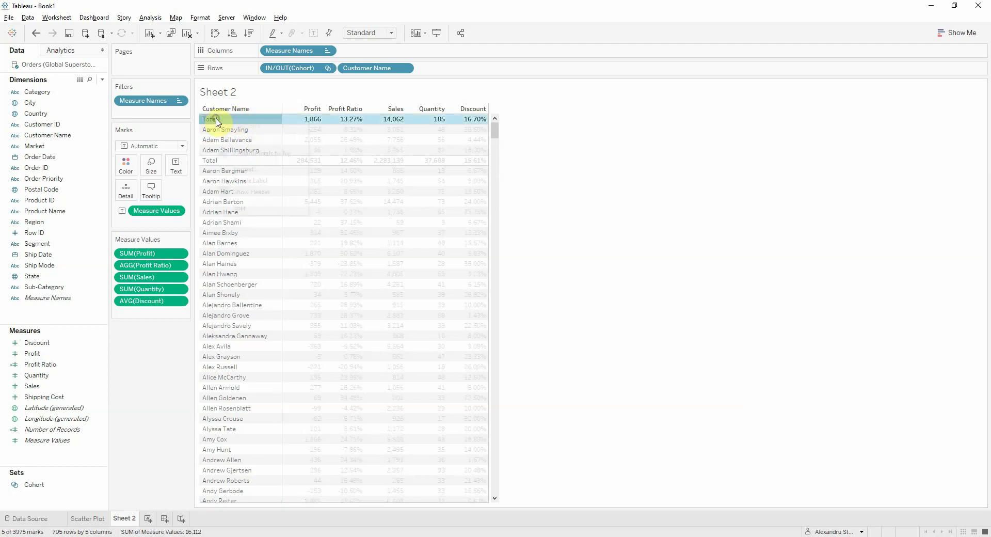
right_click(216, 122)
click(248, 170)
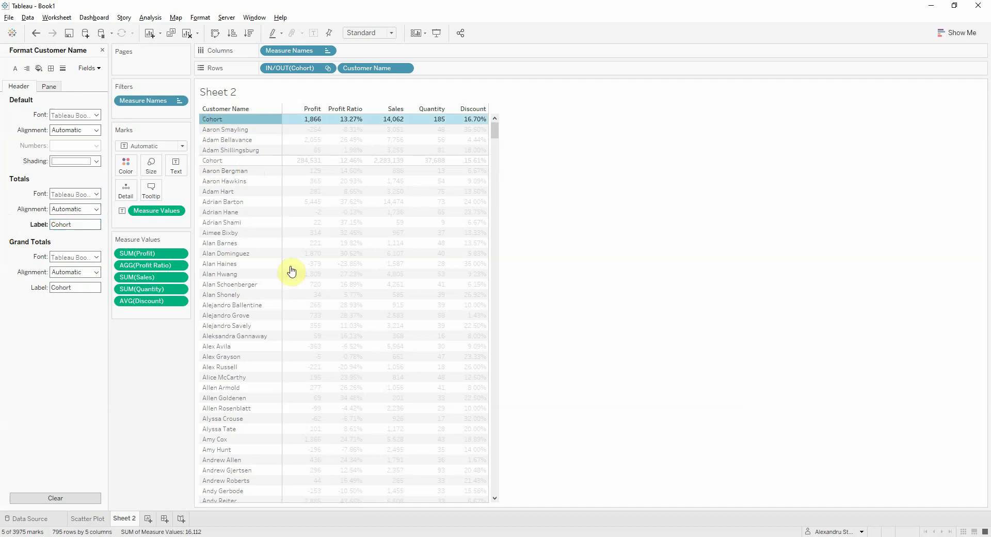
click(680, 227)
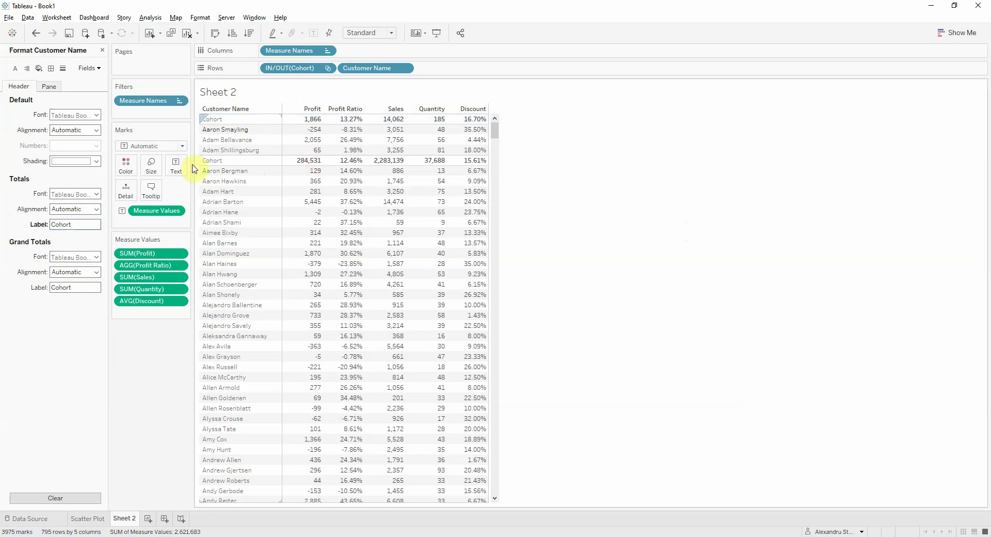
Set the font size of the Customer Name totals header to 11.
click(75, 194)
click(76, 222)
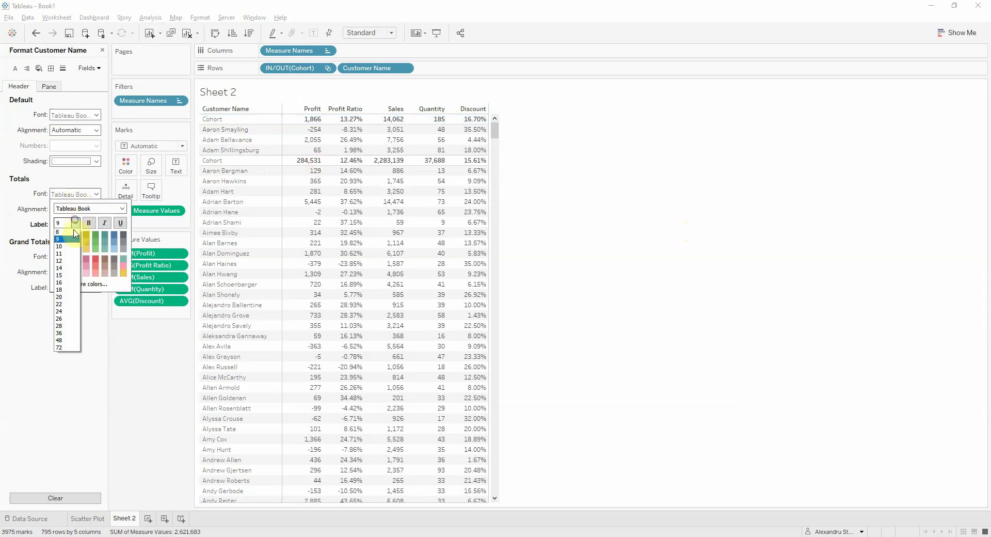
click(66, 258)
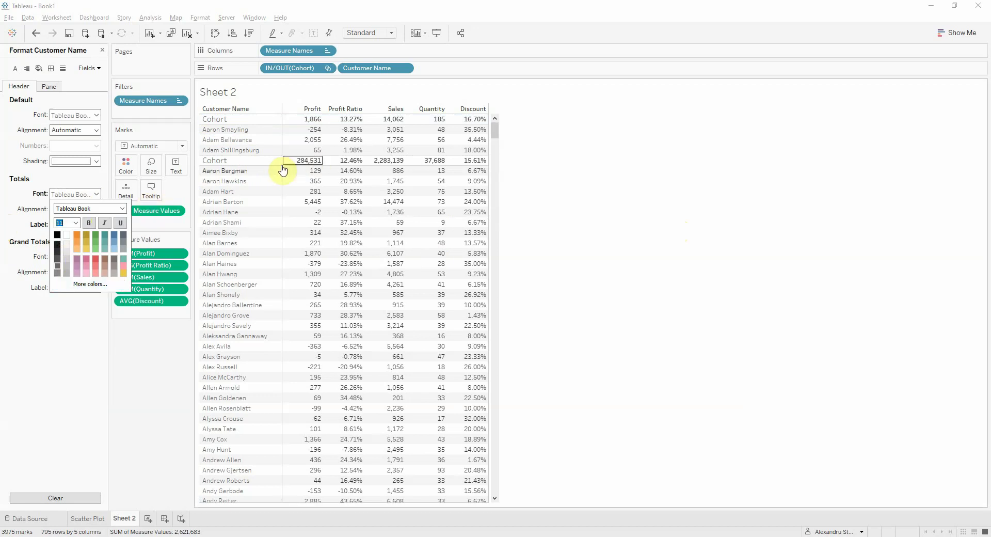
click(134, 398)
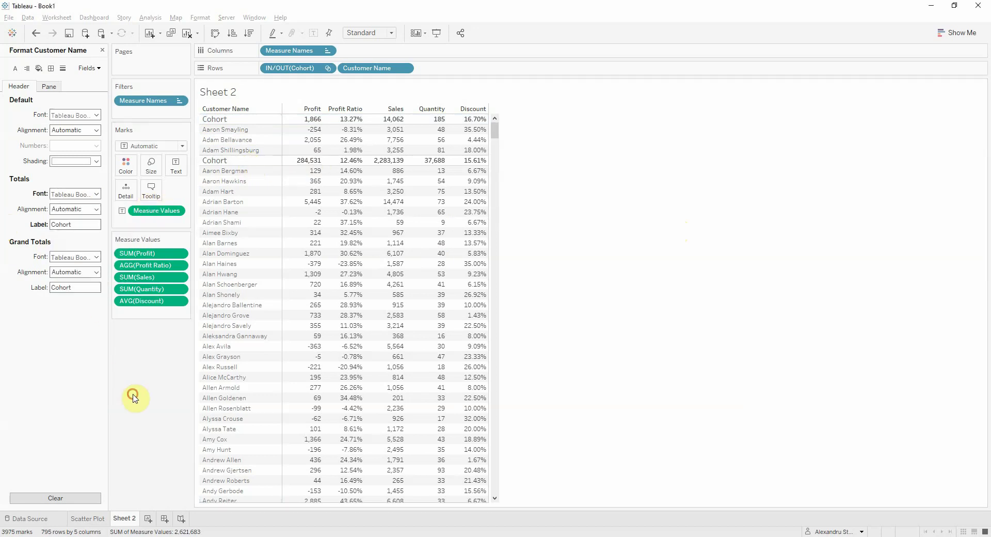
Lower the row banding level to its minimum and rename the sheet as Table.
click(37, 69)
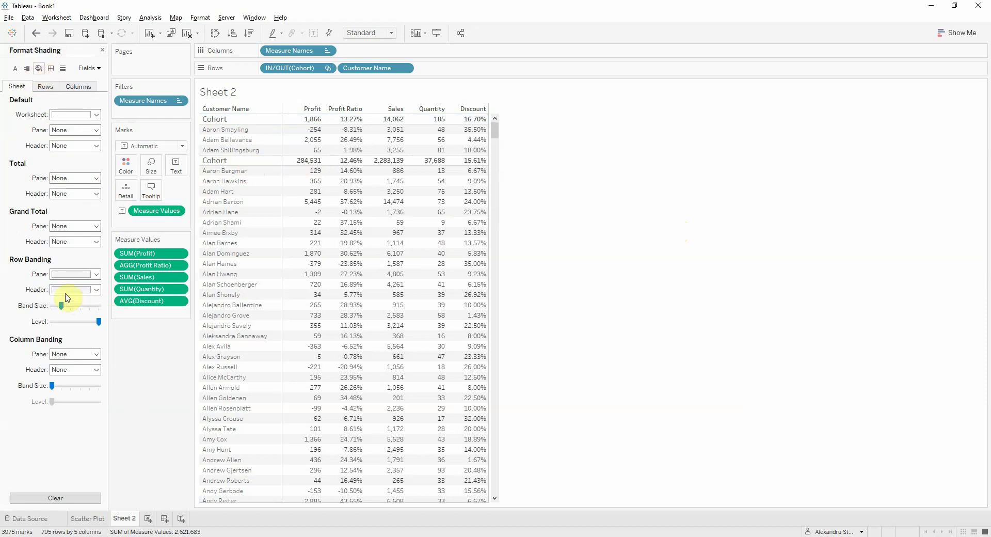
click(53, 322)
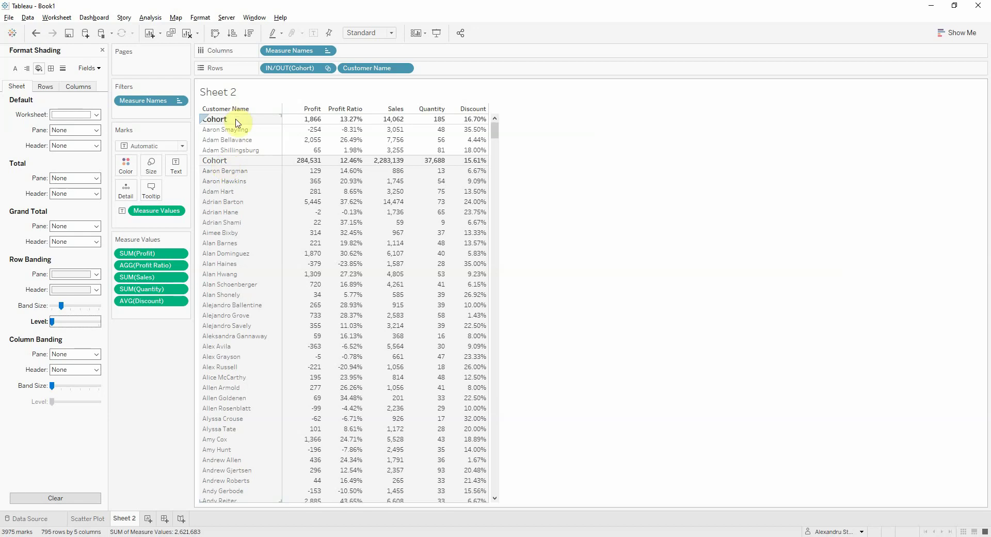
click(104, 49)
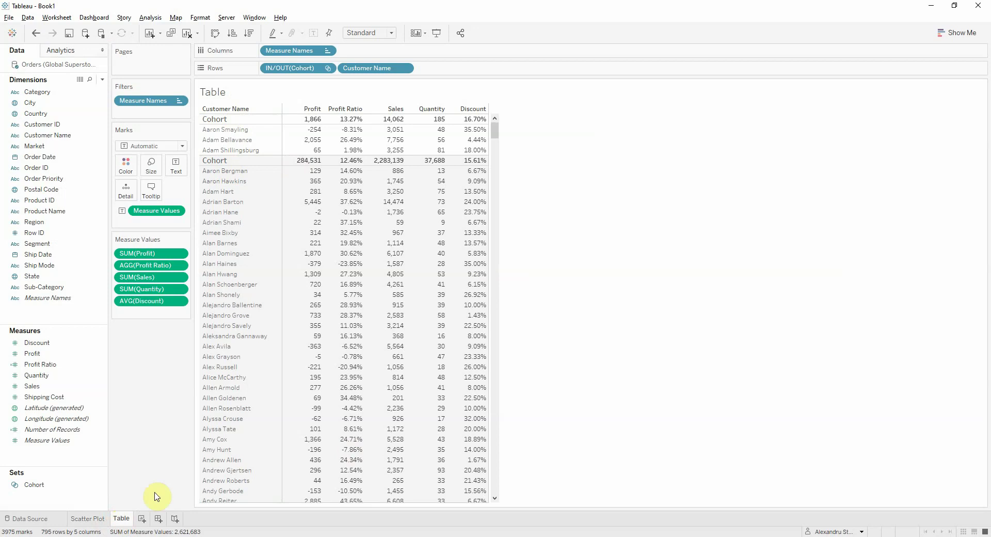
Create a new dashboard and set its size to Automatic.
click(160, 518)
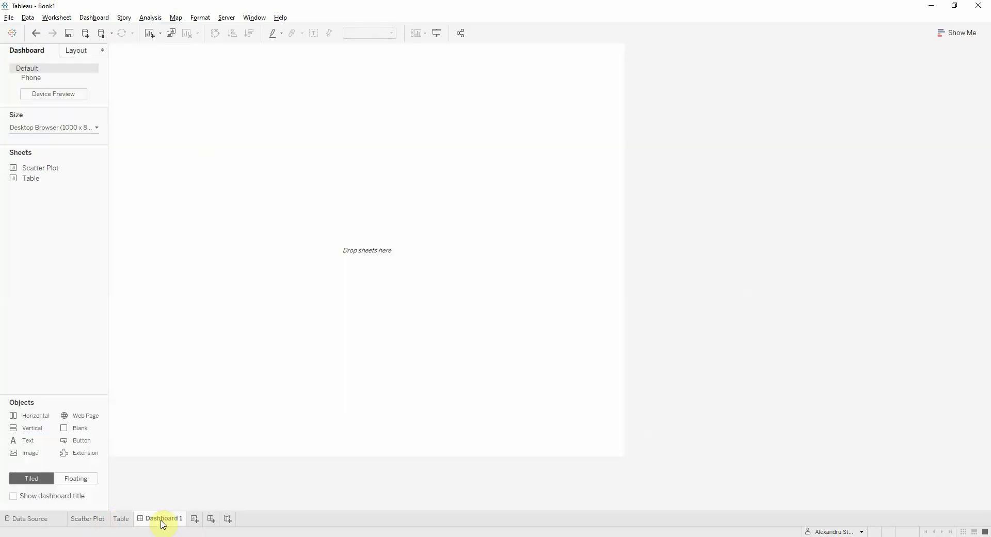
click(70, 127)
click(59, 144)
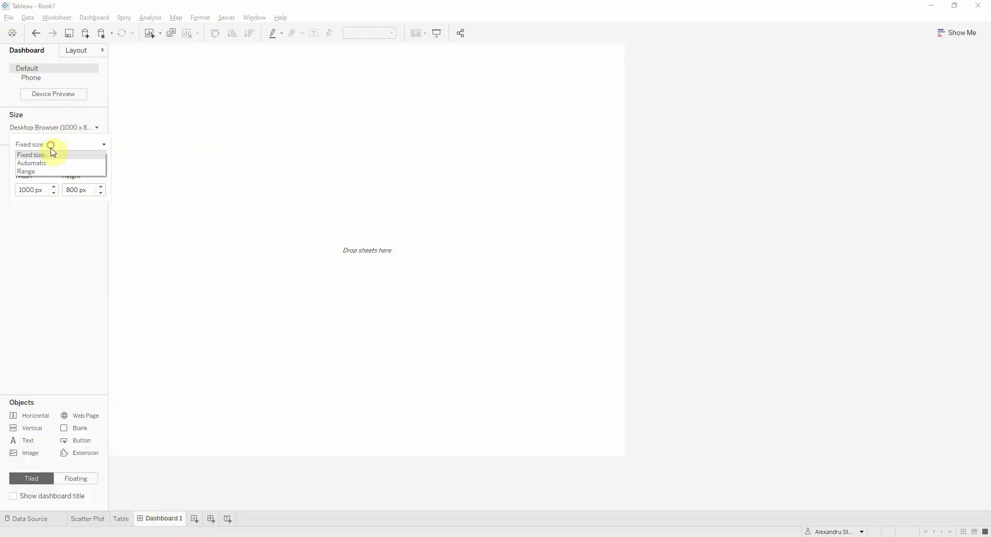
click(48, 163)
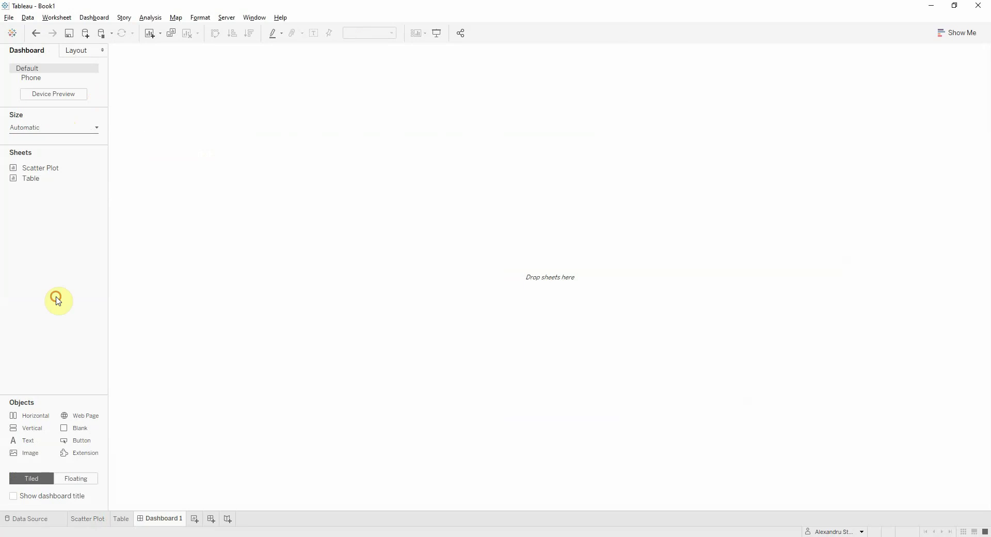
Place Scatter Plot on the dashboard with Table to its right, and remove the Sales and Cohort legends.
mouse_move(41, 167)
mouse_down()
mouse_move(200, 169)
mouse_move(683, 221)
mouse_up()
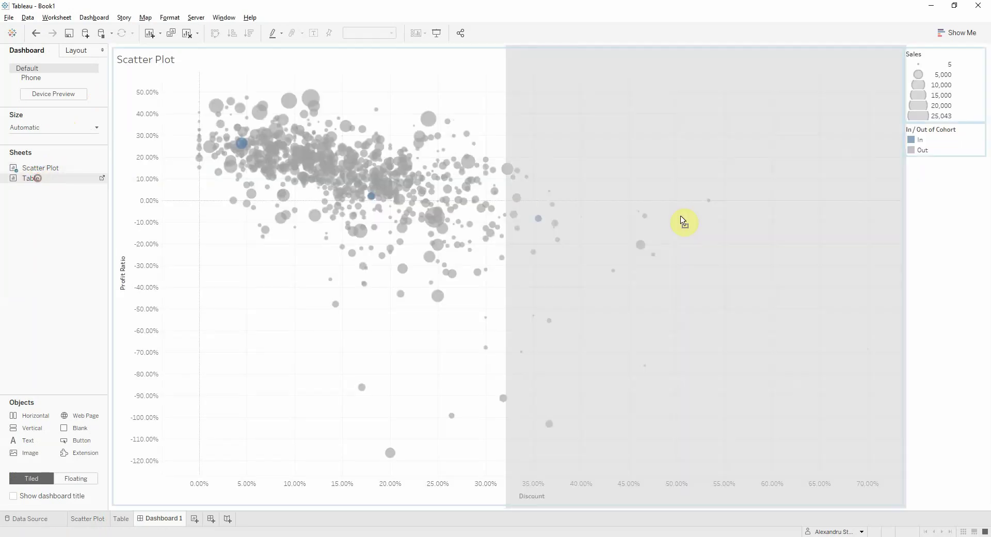
drag(884, 261, 883, 261)
click(922, 75)
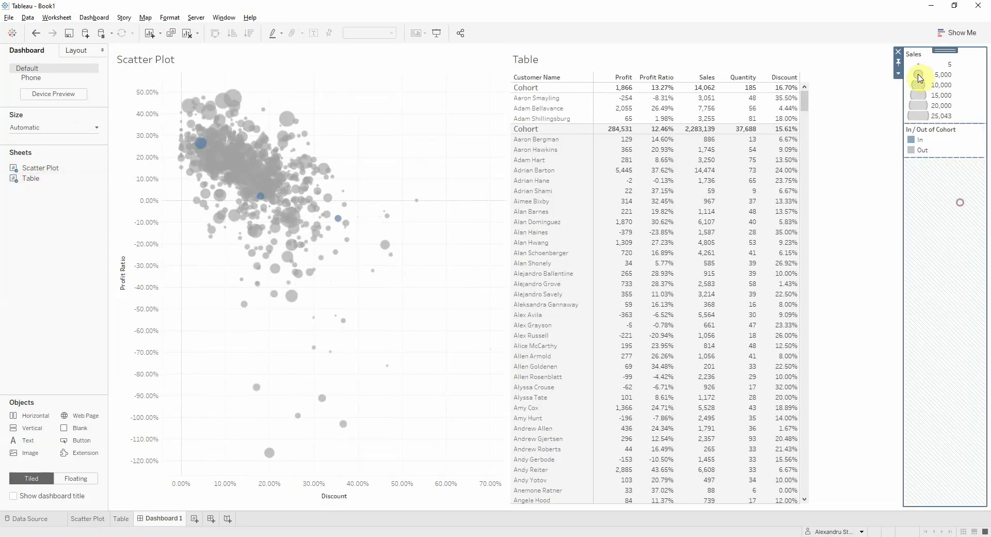
click(898, 52)
click(539, 291)
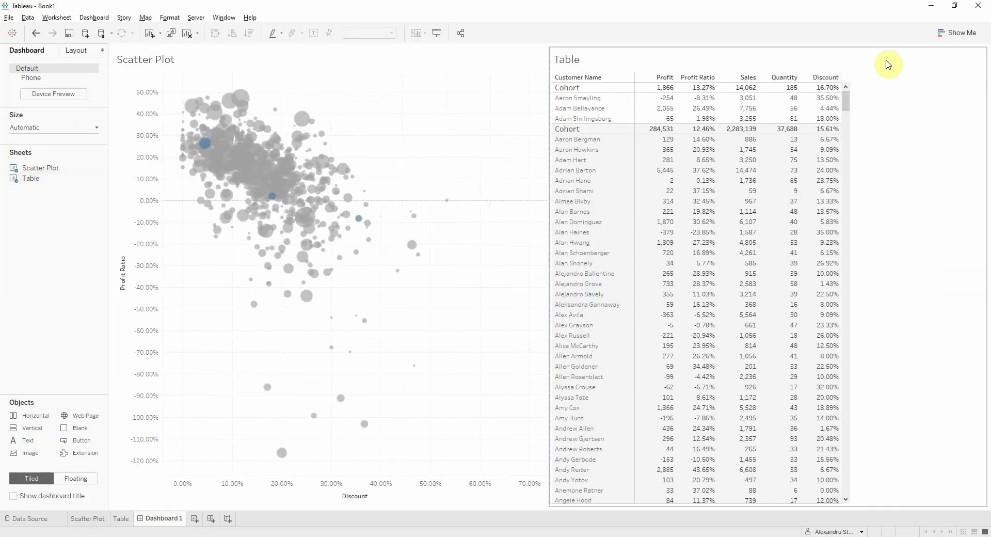
Set the Table view to Fit Width and narrow it so the scatter plot takes up more of the dashboard.
click(671, 93)
click(545, 84)
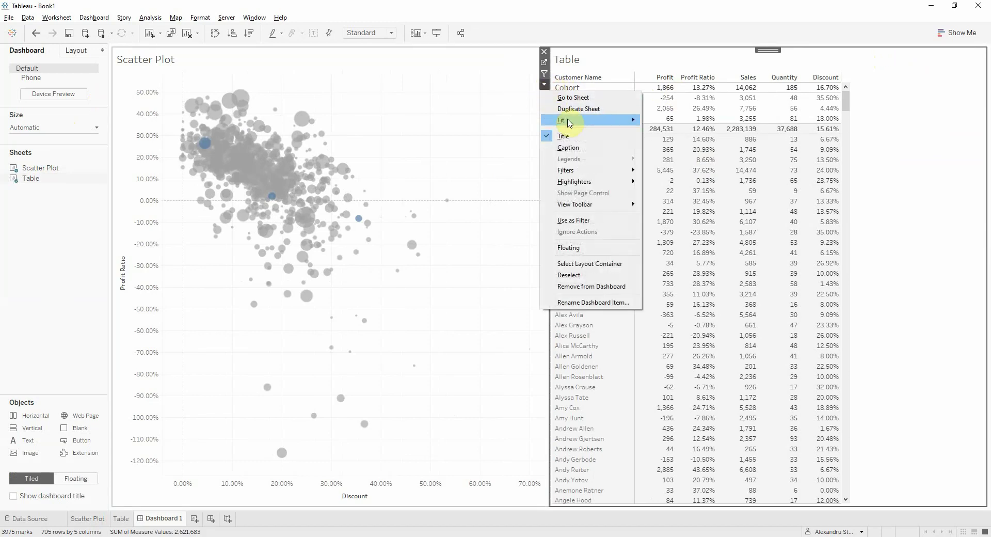
click(692, 156)
click(545, 84)
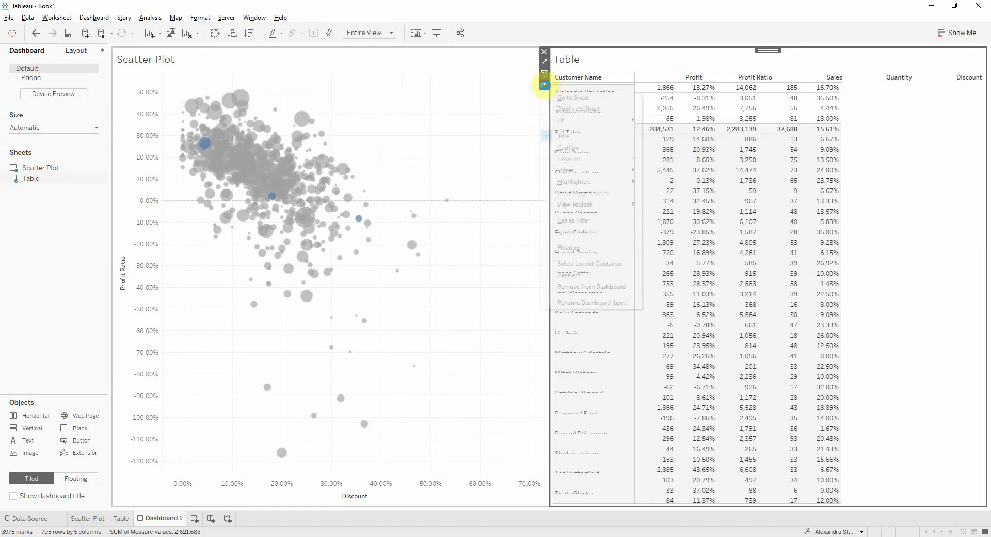
mouse_move(571, 117)
click(666, 121)
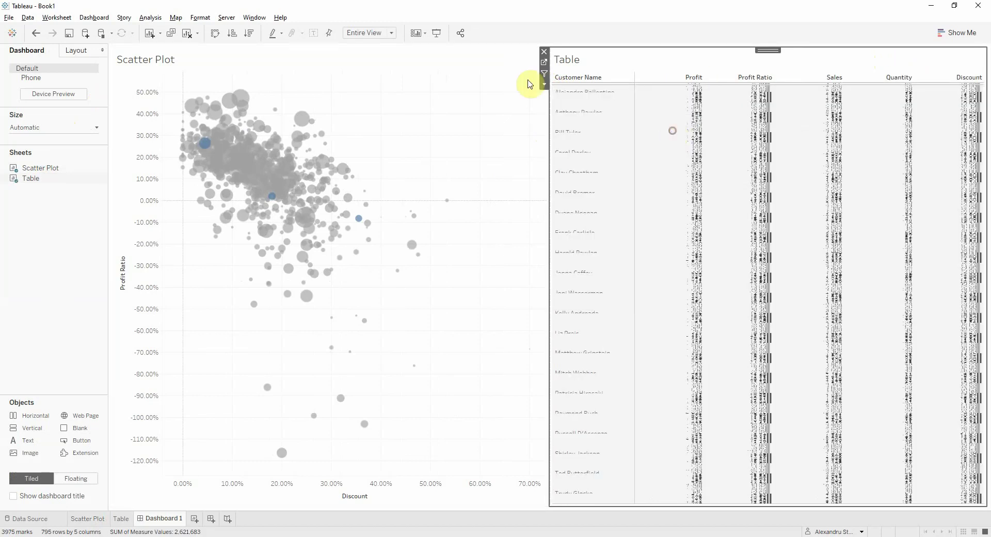
drag(550, 120, 697, 111)
click(515, 154)
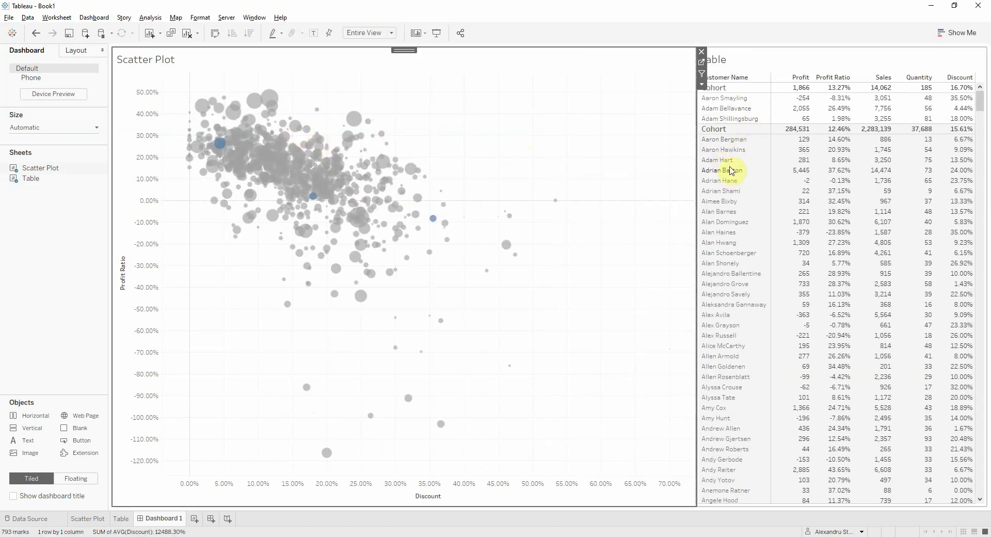
Add a dashboard set action that runs on select, targets the Cohort set, and keeps set values when the selection is cleared.
click(104, 20)
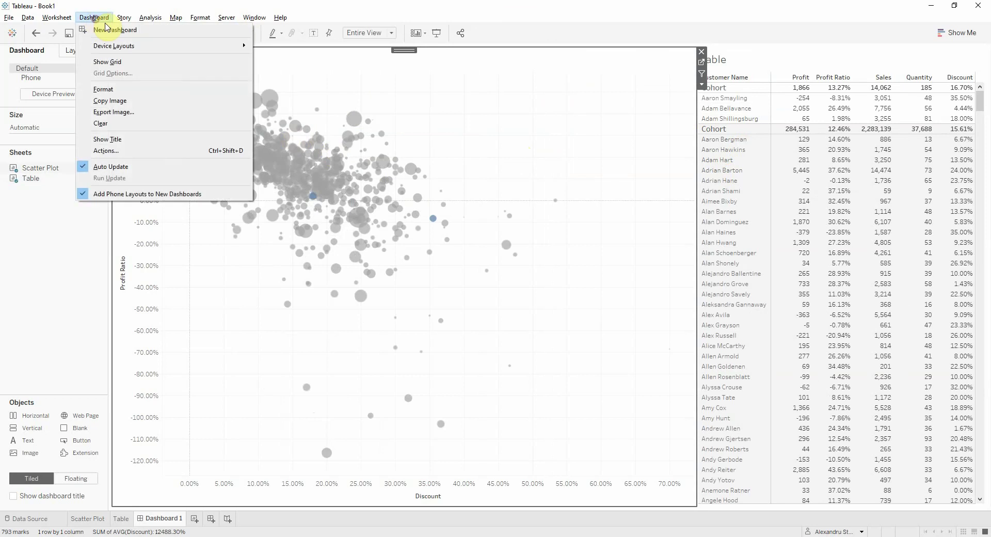
click(126, 151)
click(360, 317)
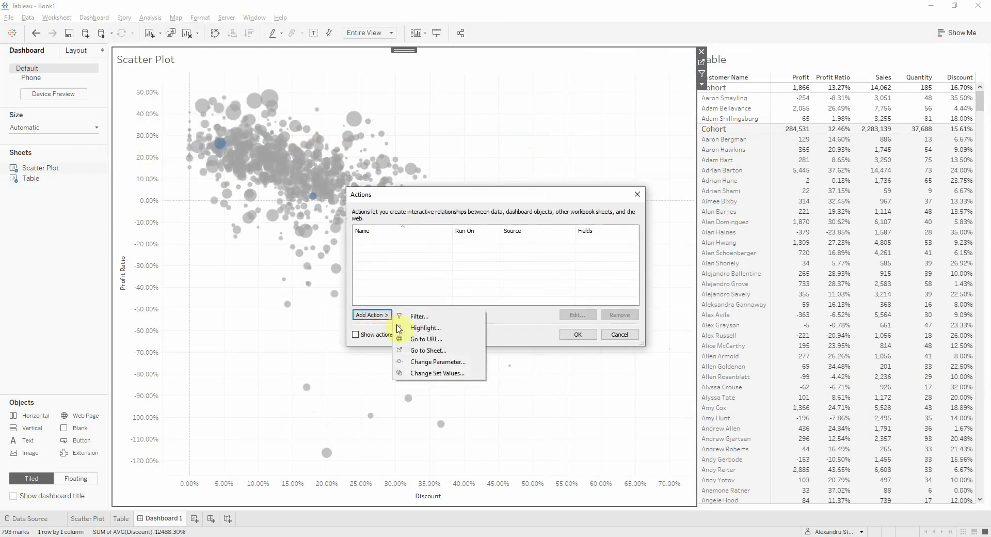
click(424, 373)
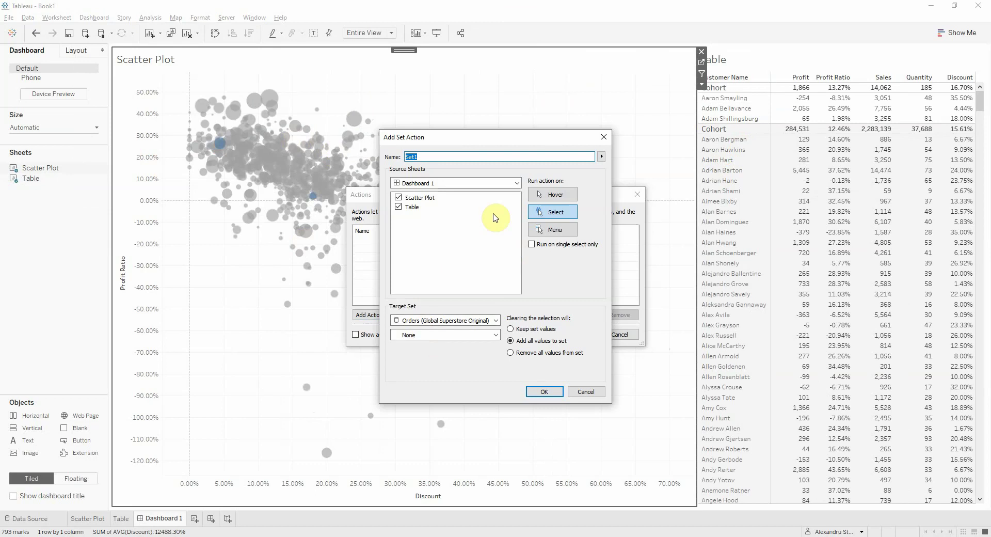
click(428, 343)
click(425, 353)
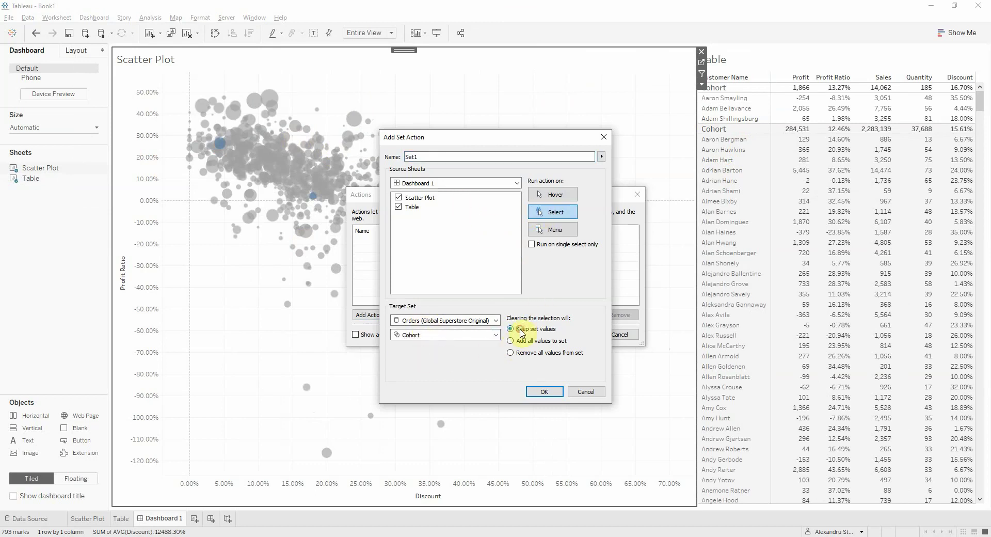
click(544, 390)
click(584, 335)
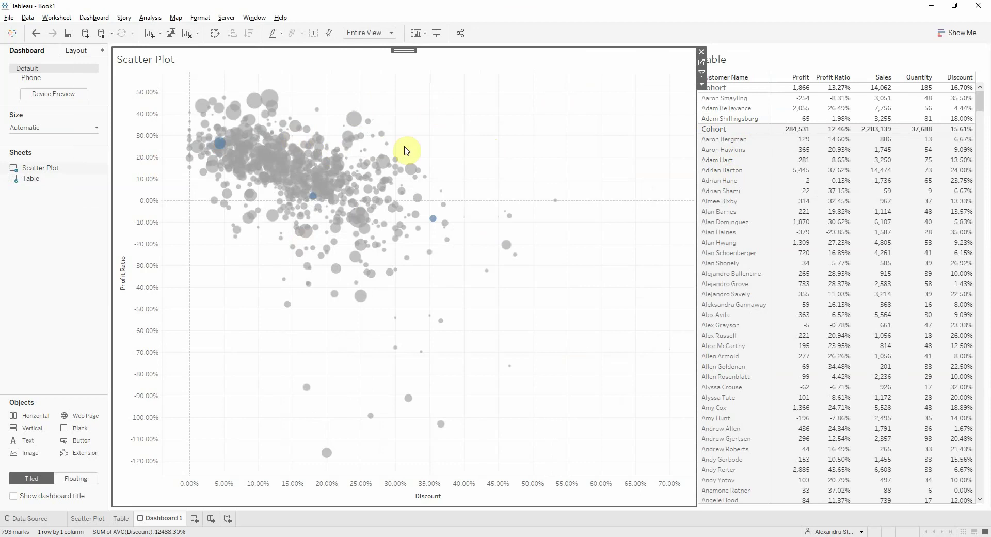
Test the set action by selecting and clearing scatter plot customers near 30% discount, the high-profit-ratio cluster around 10% discount, and three marks near -100% profit ratio.
drag(423, 149, 393, 186)
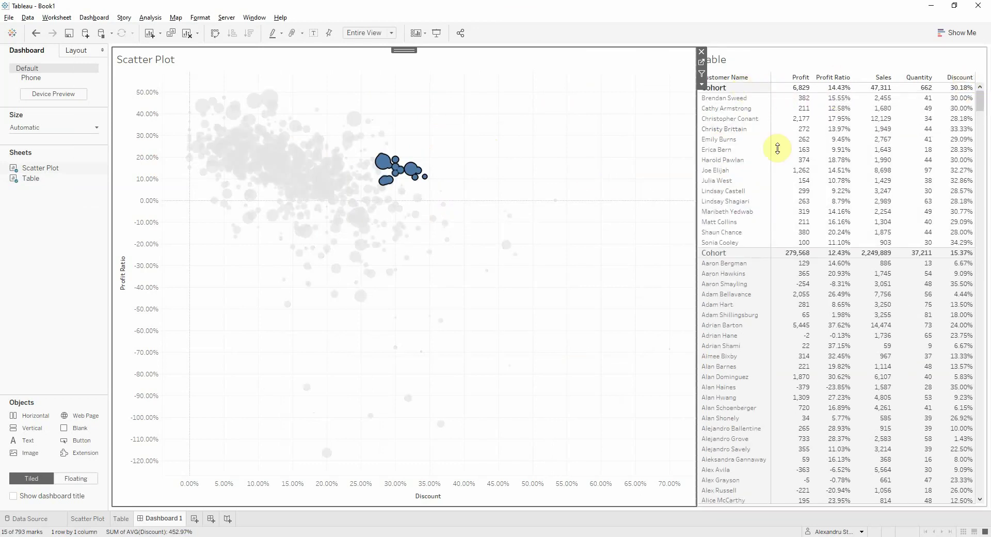
click(481, 154)
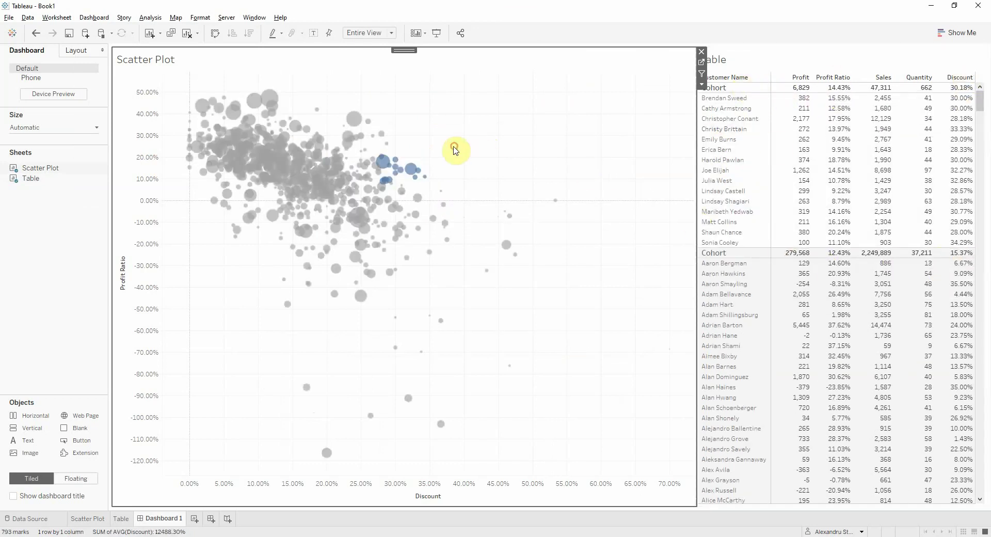
drag(224, 89, 278, 148)
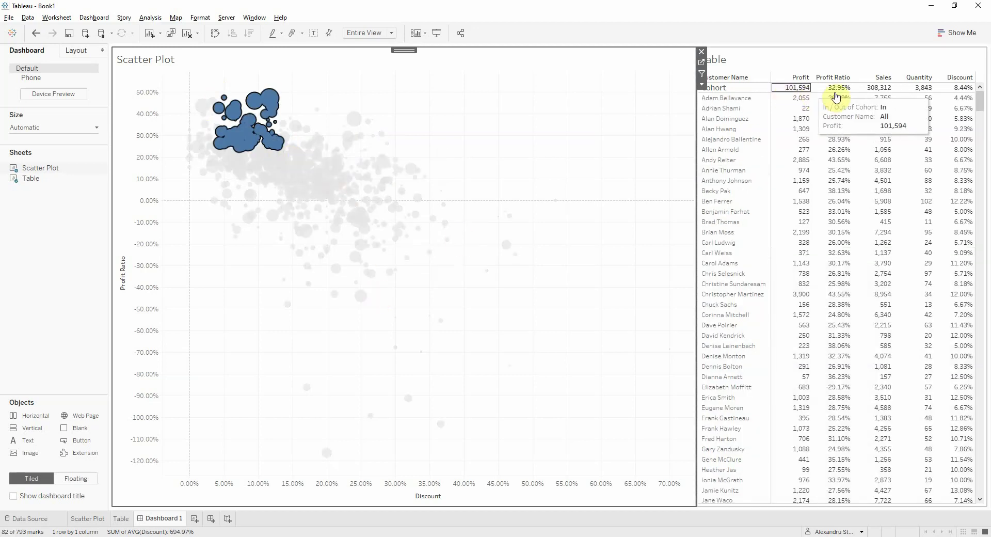
click(425, 115)
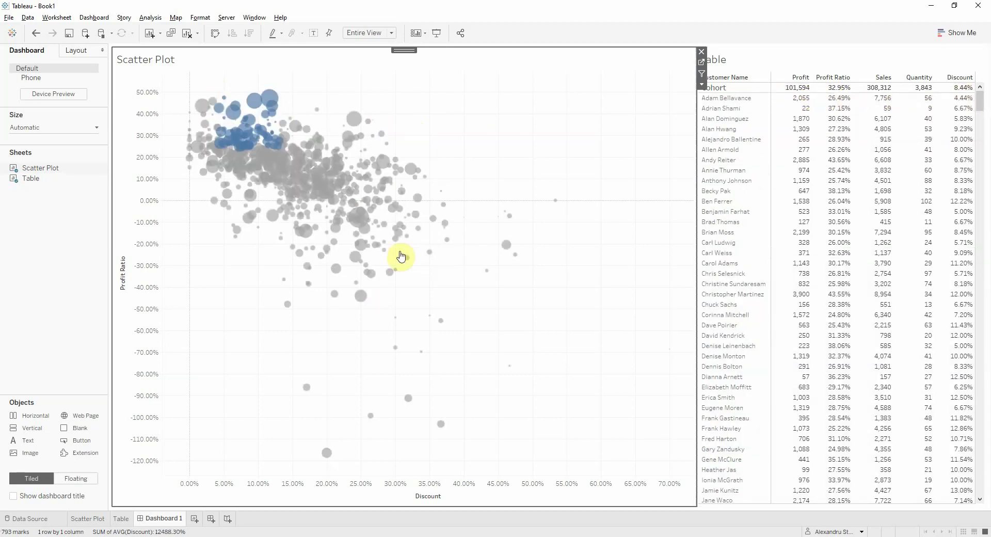
drag(466, 427, 476, 366)
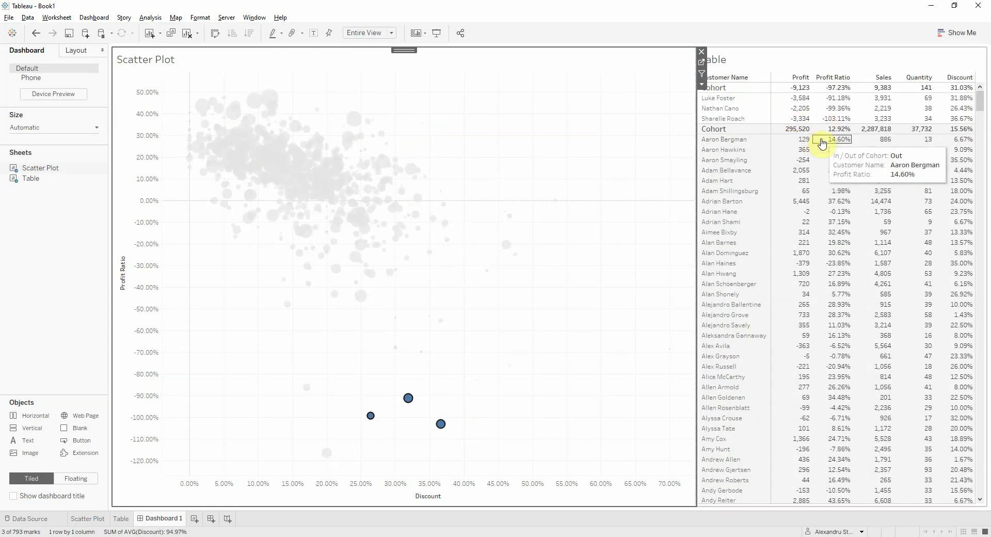
click(576, 220)
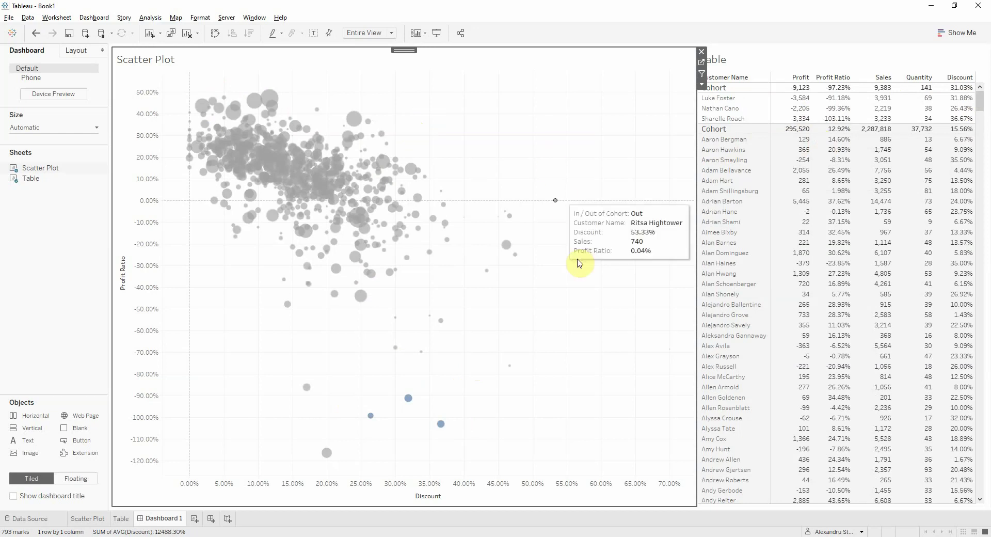